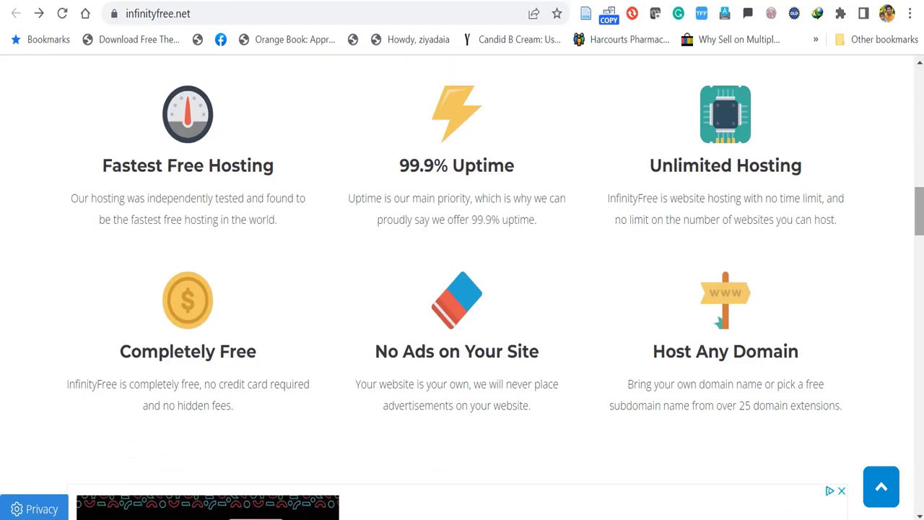
# - Register a free InfinityFree account with an e-mail address and password, and save the login in Chrome
pyautogui.scroll(-7, 773, 310)
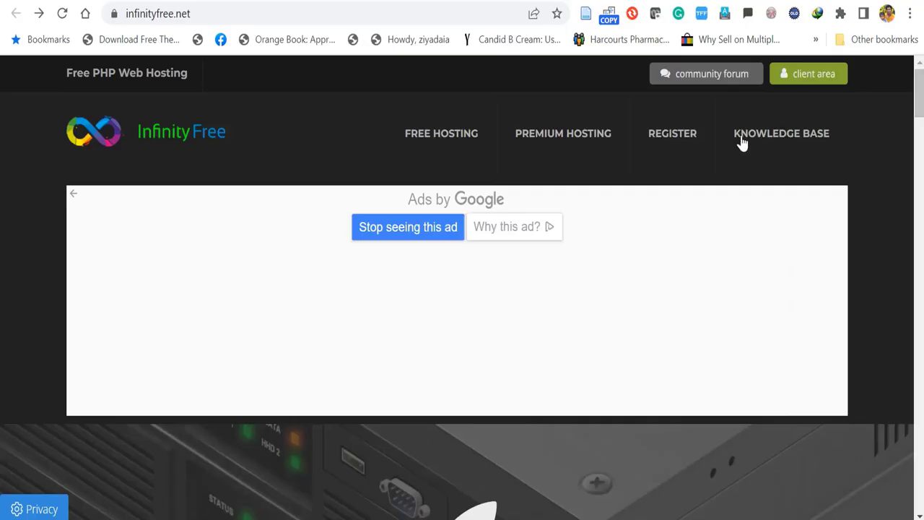
pyautogui.click(683, 137)
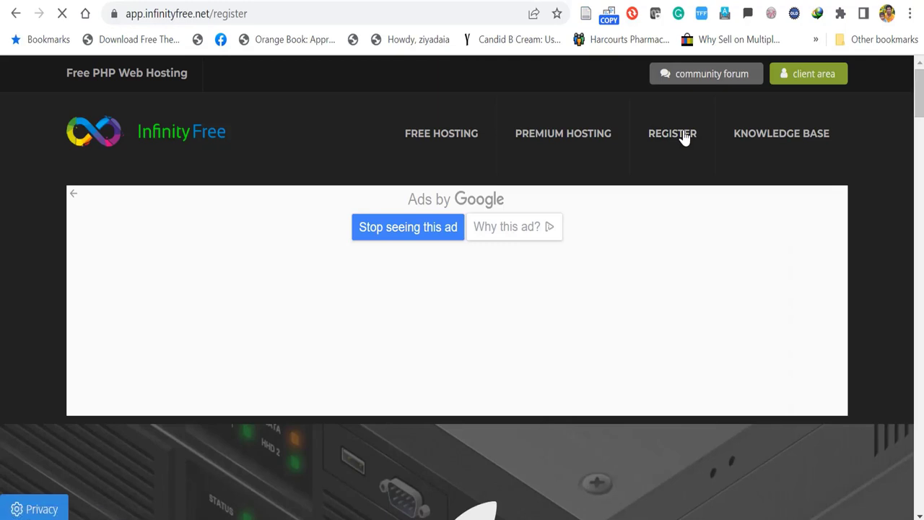
pyautogui.scroll(-1, 652, 192)
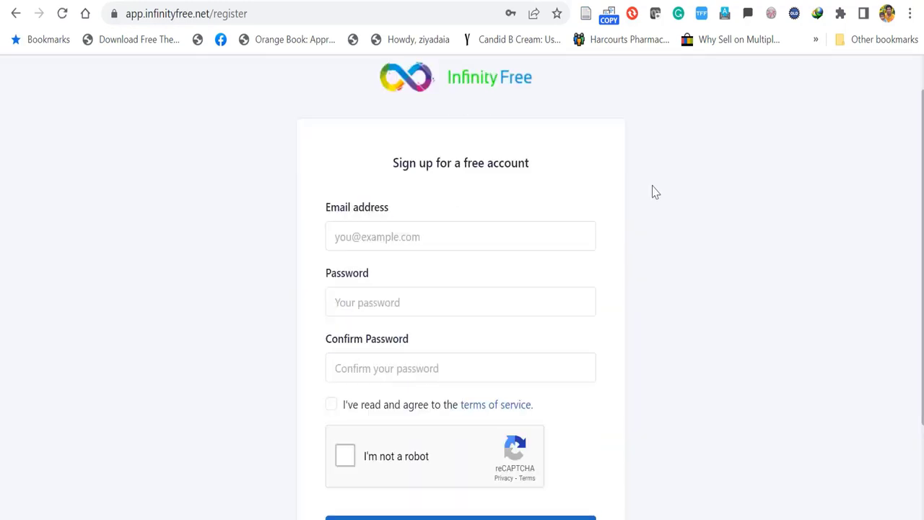
pyautogui.click(510, 236)
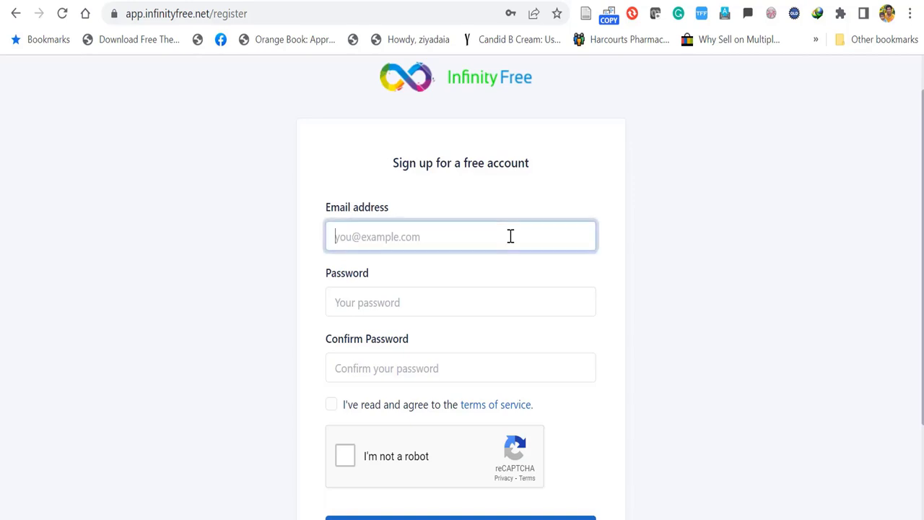
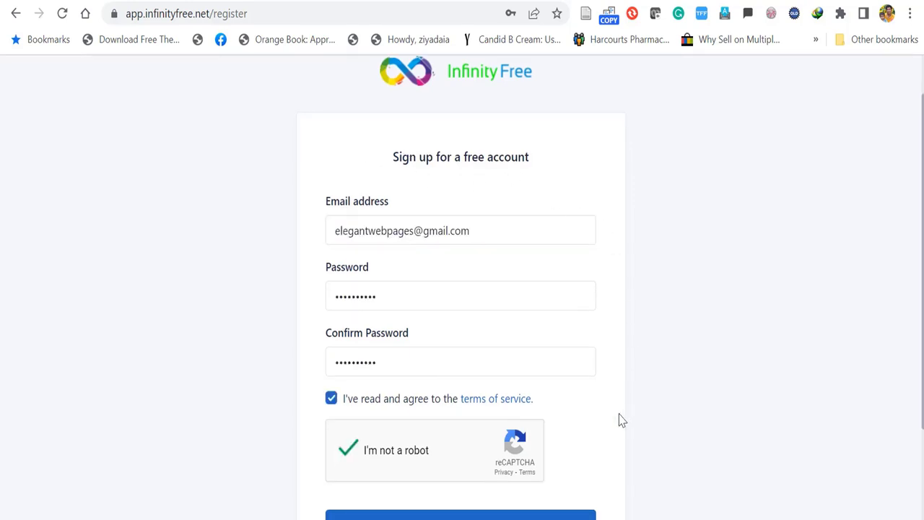
pyautogui.press('Tab')
pyautogui.press('Return')
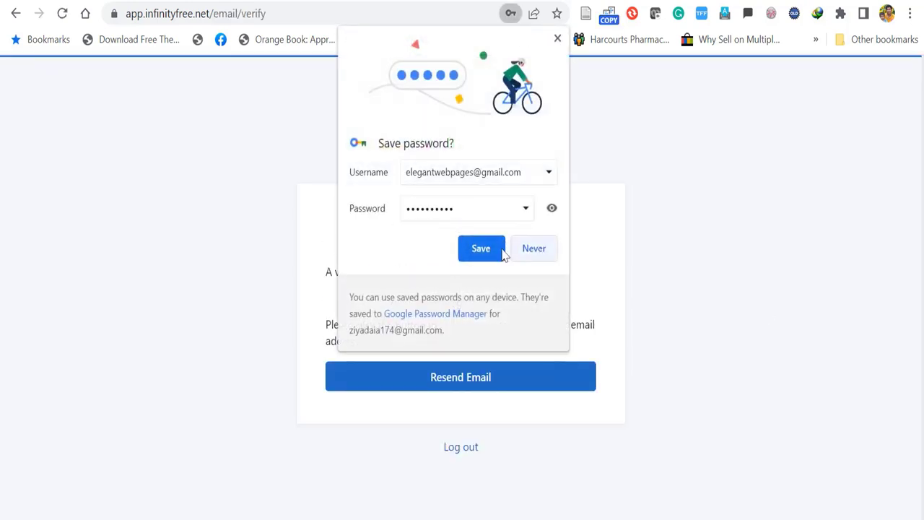
pyautogui.click(489, 249)
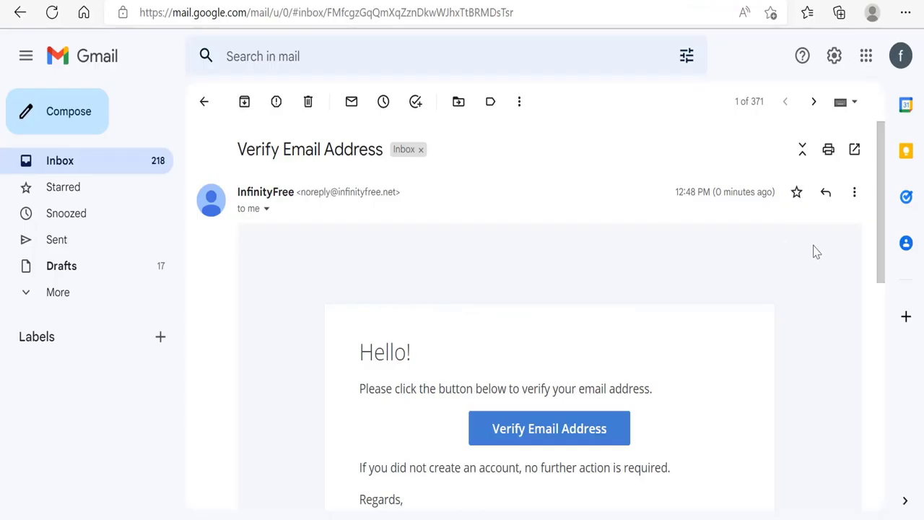
# - Open InfinityFree's Verify Email Address message in Gmail and follow its confirmation link
pyautogui.moveTo(879, 249); pyautogui.dragTo(880, 269)
pyautogui.scroll(-3, 881, 268)
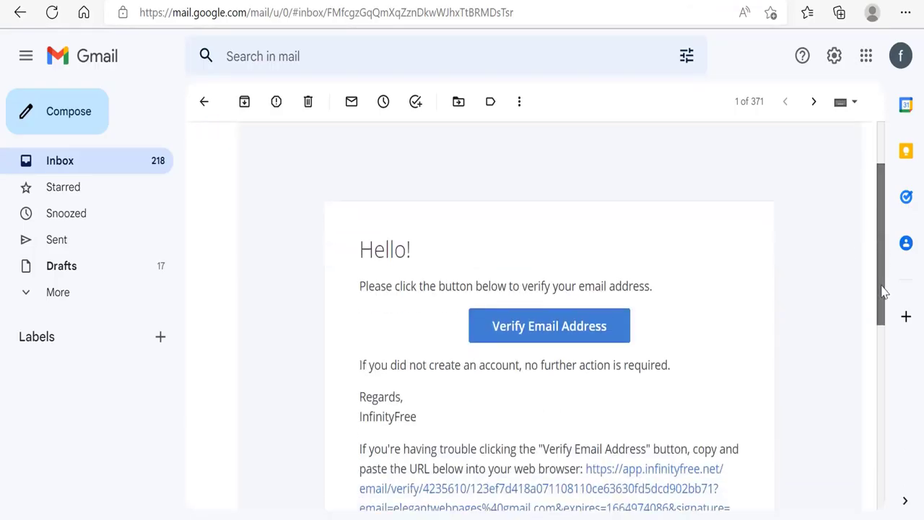
pyautogui.moveTo(585, 399); pyautogui.dragTo(608, 476)
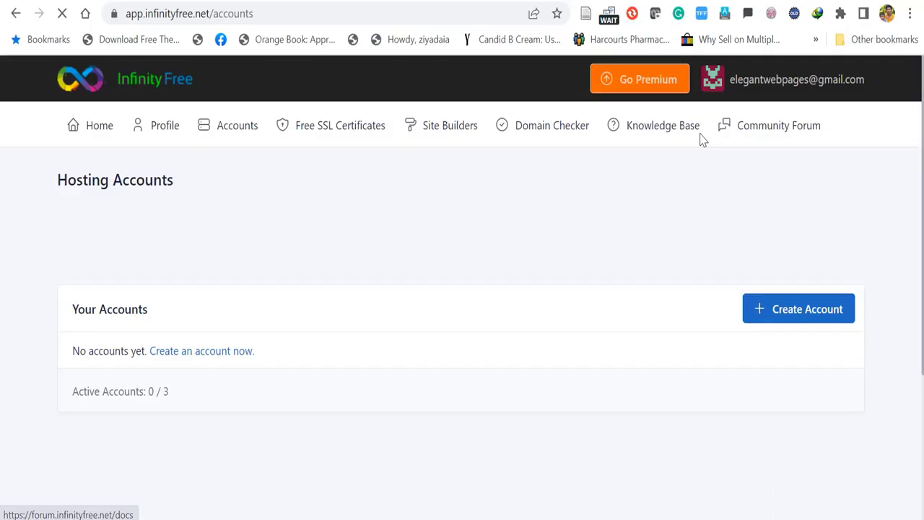
# - Start a new hosting account as a free subdomain with the .epizy.com extension
pyautogui.click(780, 317)
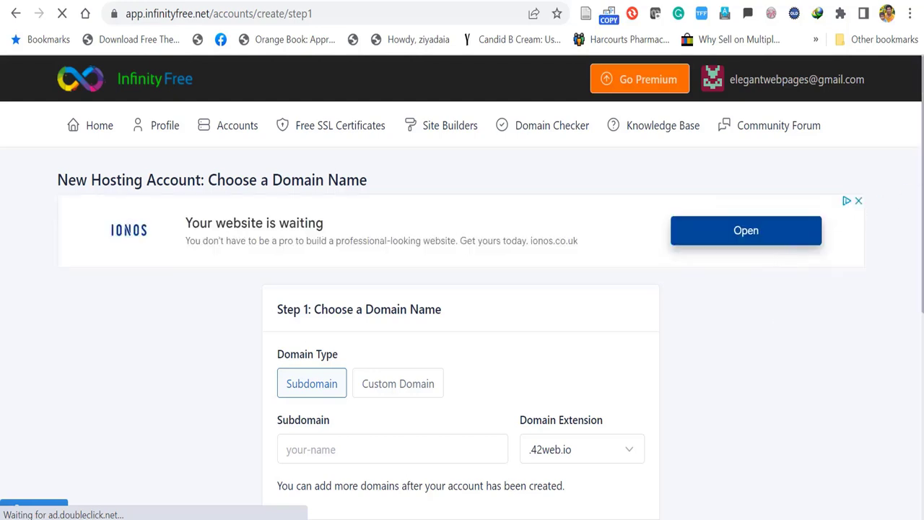
pyautogui.scroll(-2, 781, 315)
pyautogui.scroll(-2, 462, 288)
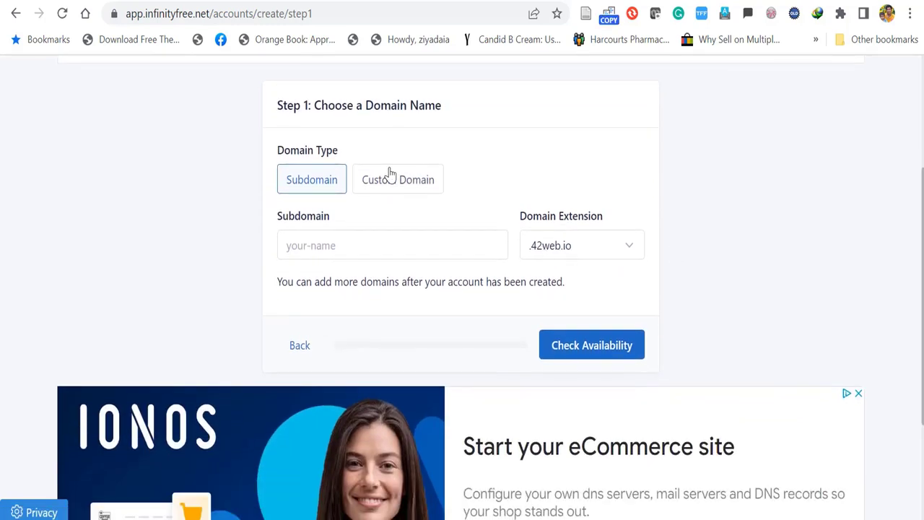
pyautogui.click(389, 173)
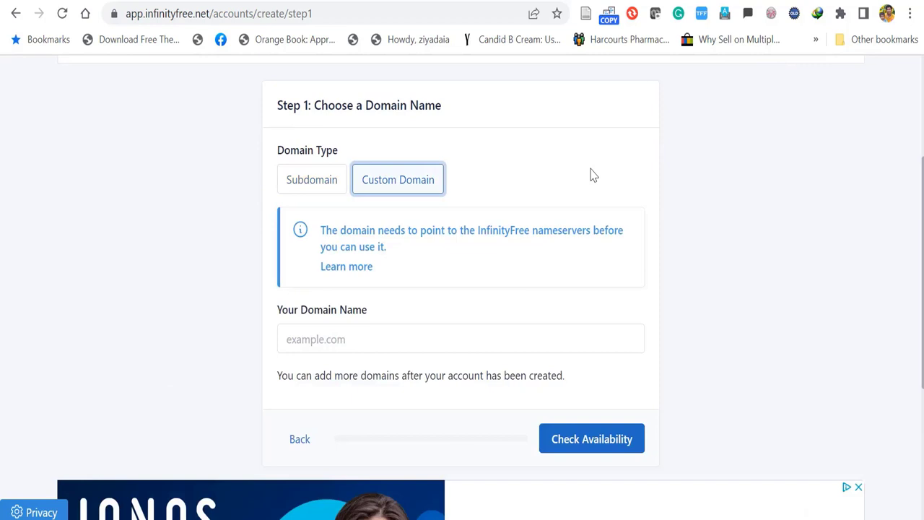
pyautogui.click(310, 183)
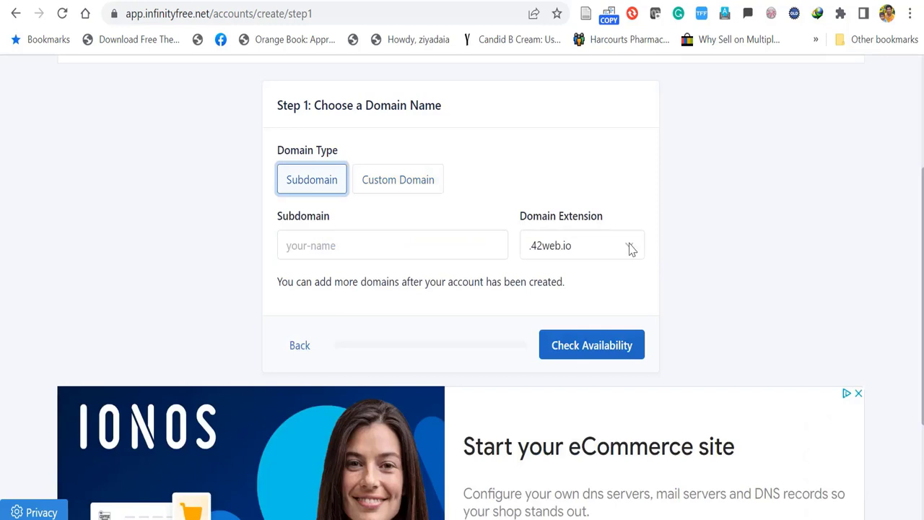
pyautogui.click(630, 249)
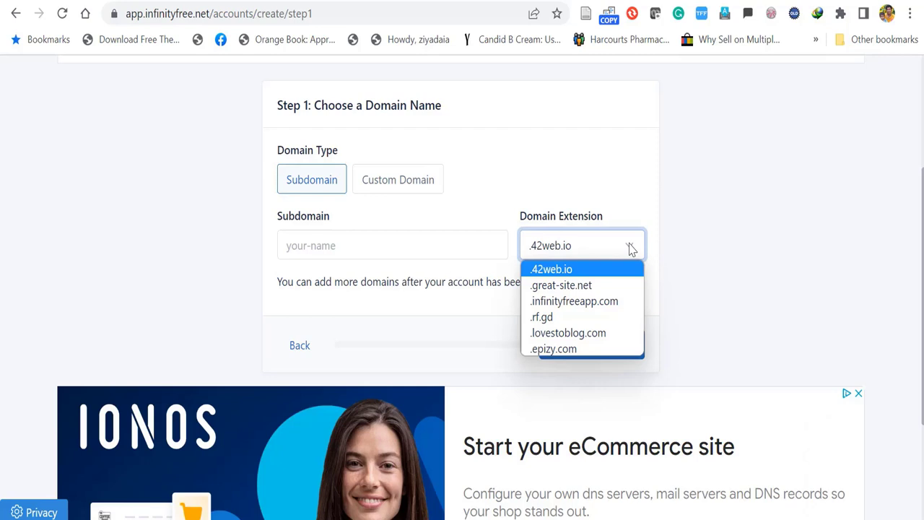
pyautogui.press('Down')
pyautogui.press('Down')
pyautogui.press('Down')
pyautogui.click(553, 353)
# - Check subdomain afra, find it taken, then confirm afra22.epizy.com is available
pyautogui.click(409, 247)
pyautogui.write('afra')
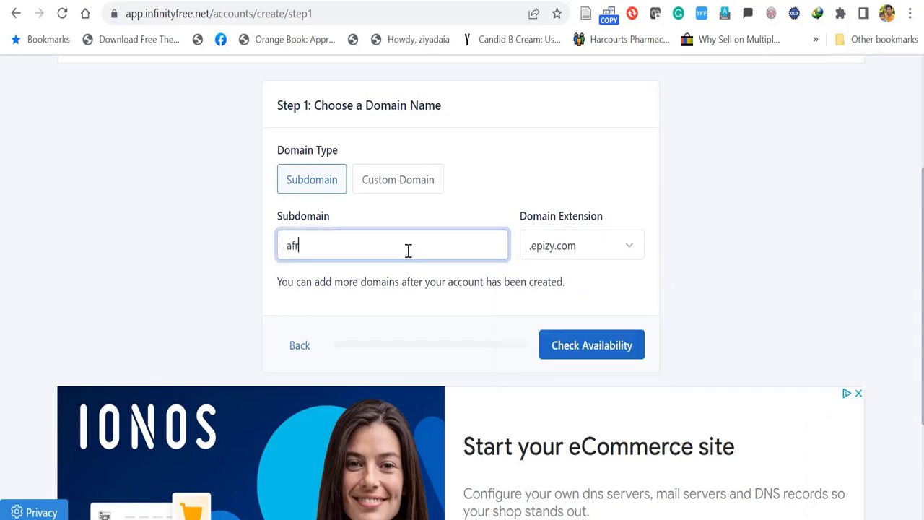
pyautogui.click(718, 281)
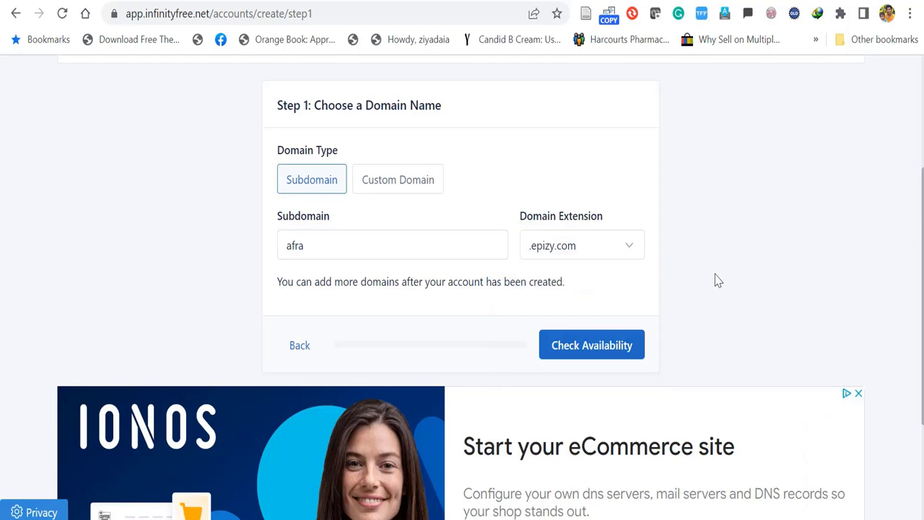
pyautogui.click(574, 348)
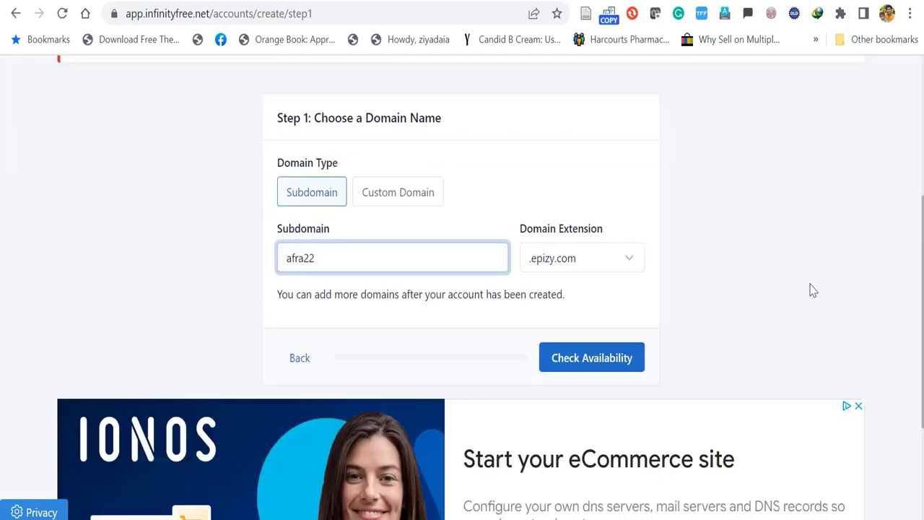
pyautogui.click(810, 288)
pyautogui.click(596, 361)
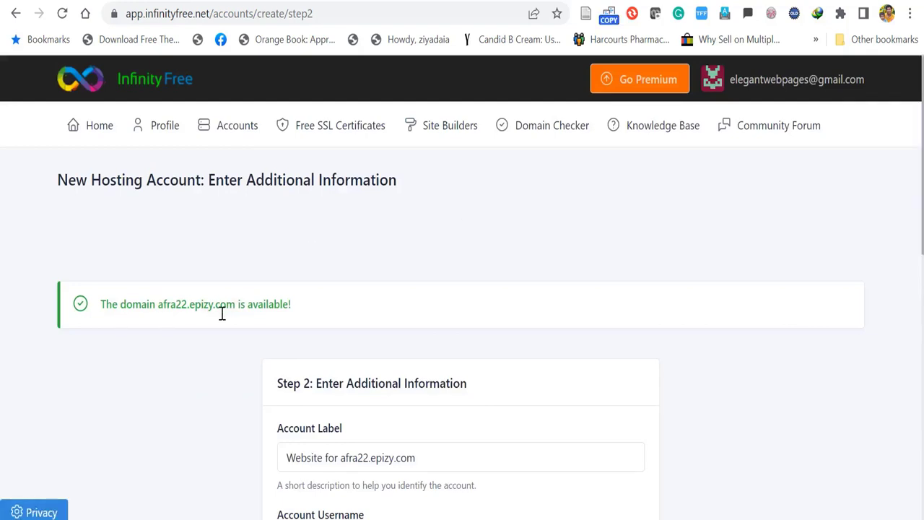
# - Set an account password for afra22.epizy.com, pass reCAPTCHA, and create the hosting account
pyautogui.scroll(-5, 257, 316)
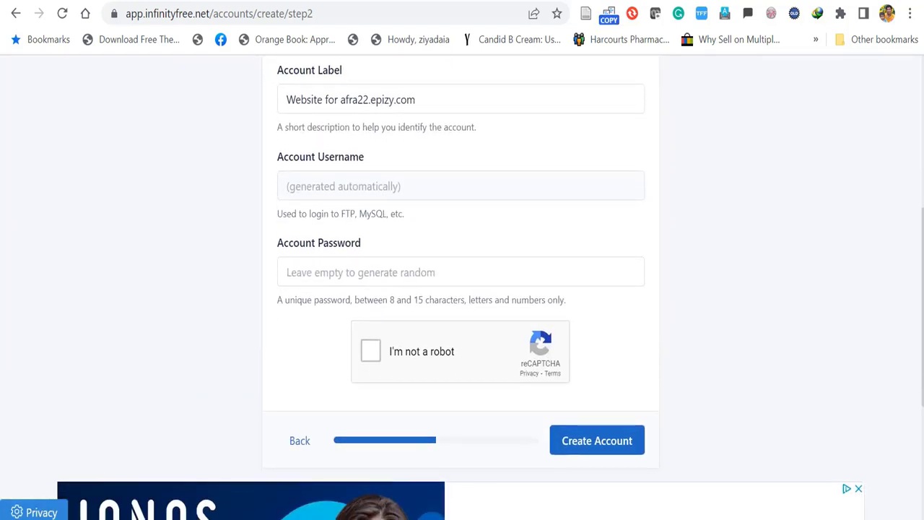
pyautogui.moveTo(421, 102); pyautogui.dragTo(339, 90)
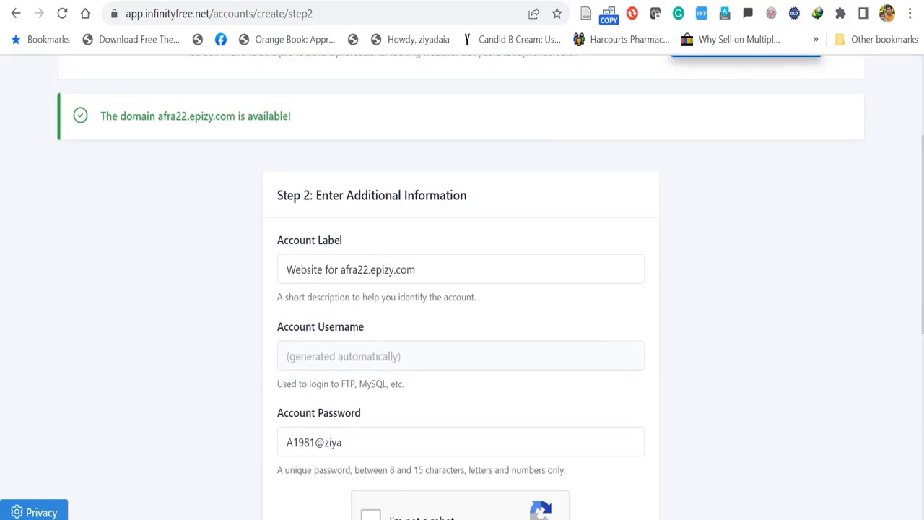
pyautogui.scroll(-3, 373, 318)
pyautogui.click(371, 315)
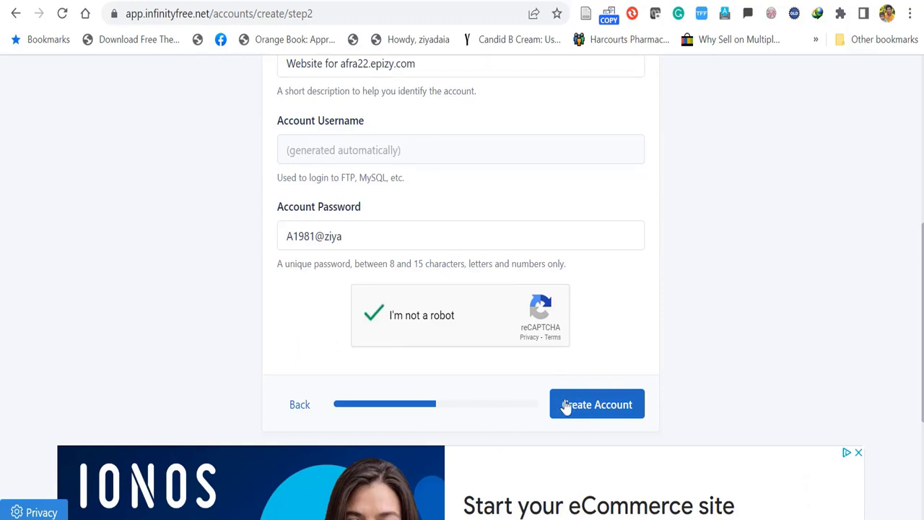
pyautogui.click(590, 412)
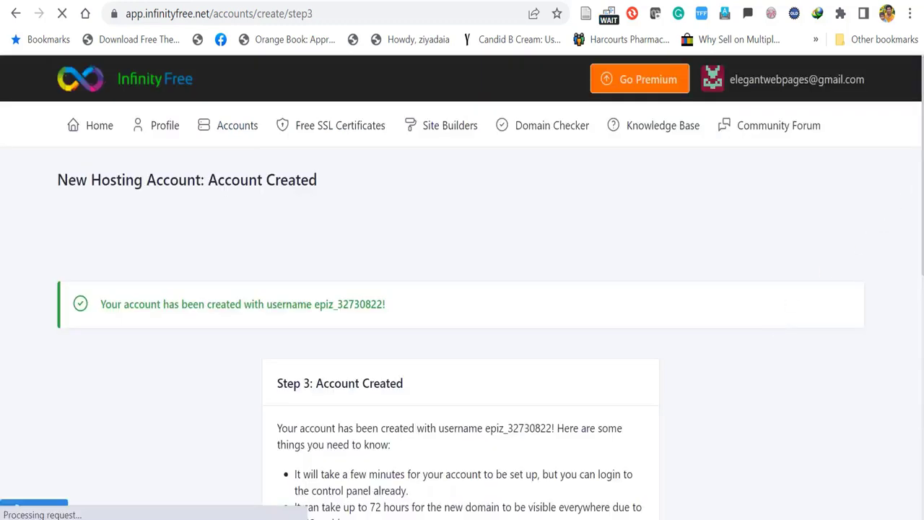
# - Copy the generated username into the Notepad site notes, then open the account's control panel
pyautogui.scroll(-3, 462, 289)
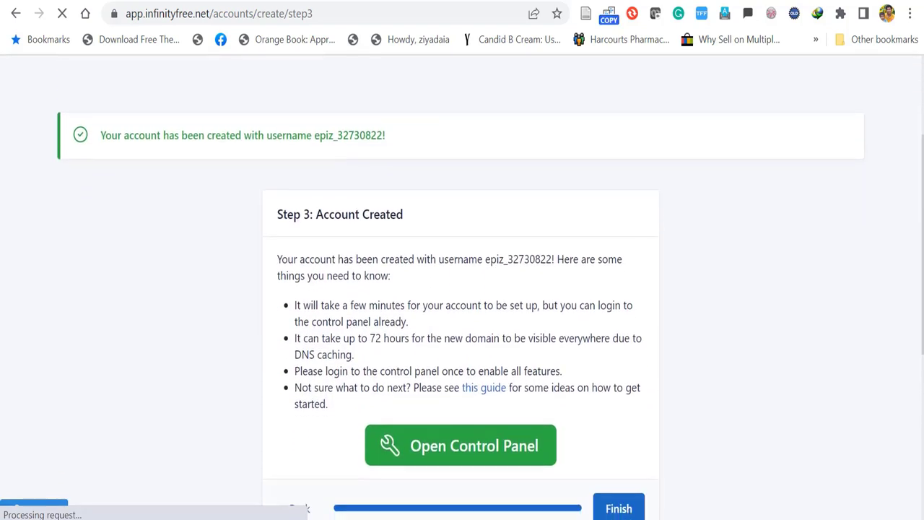
pyautogui.scroll(-1, 461, 289)
pyautogui.moveTo(484, 143); pyautogui.dragTo(549, 142)
pyautogui.hotkey('alt', 'Tab')
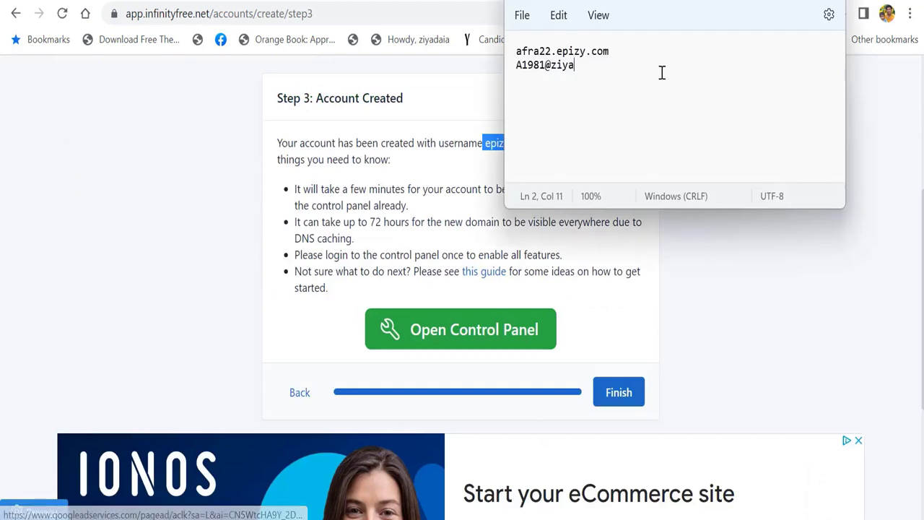
pyautogui.write('epiz_32730822')
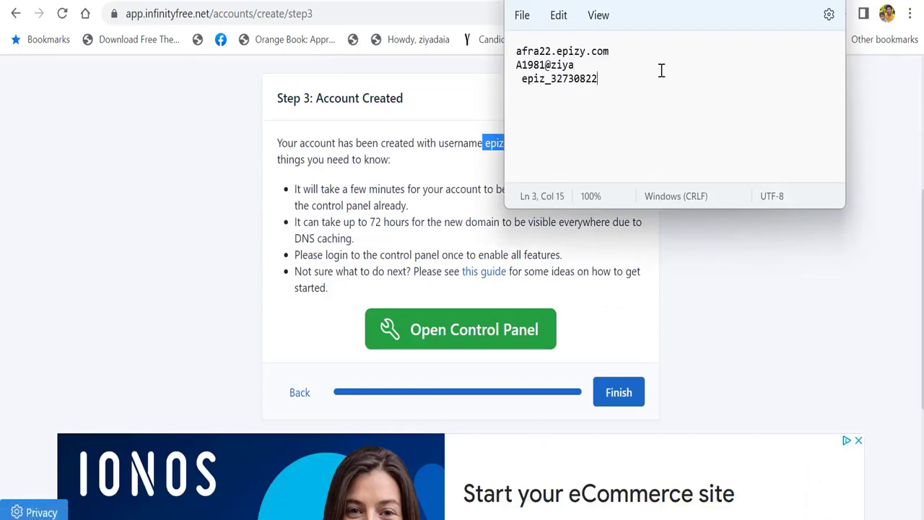
pyautogui.hotkey('alt', 'Tab')
pyautogui.click(457, 334)
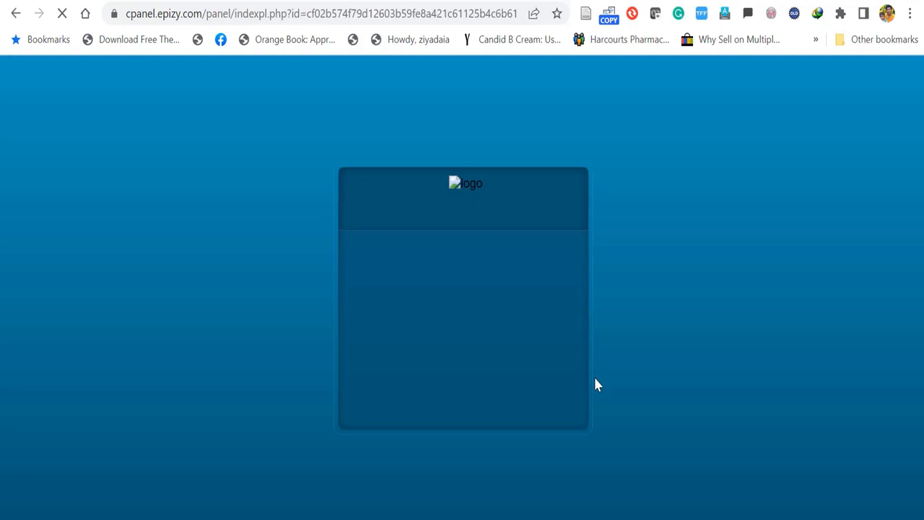
# - Approve service e-mail alerts and scroll through the cPanel tools and statistics
pyautogui.scroll(-3, 597, 385)
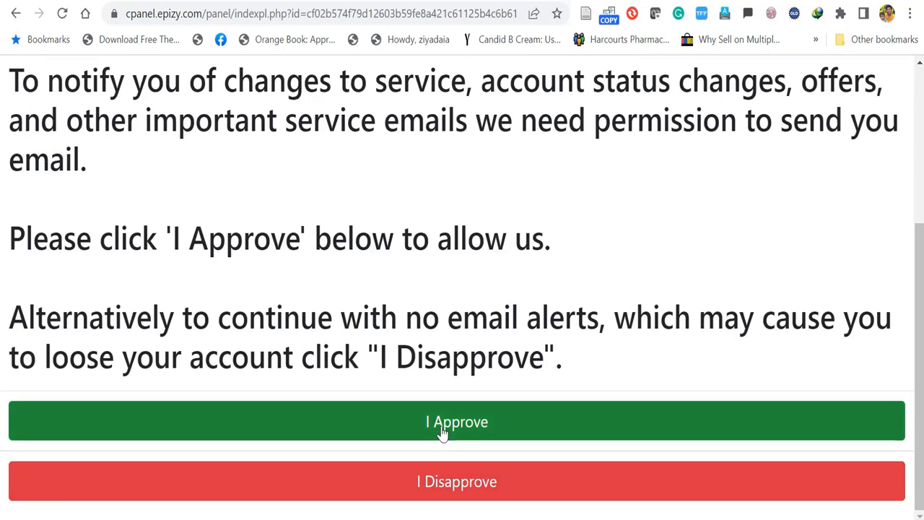
pyautogui.click(441, 431)
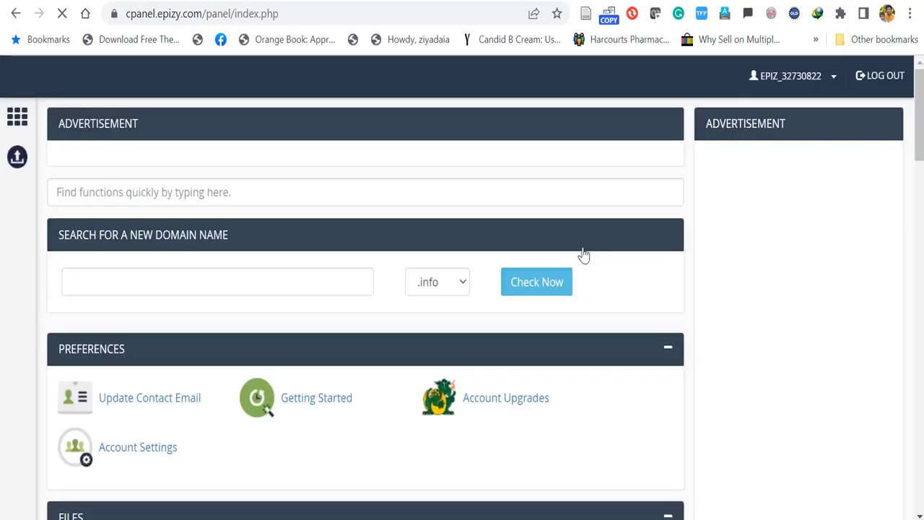
pyautogui.scroll(-5, 821, 197)
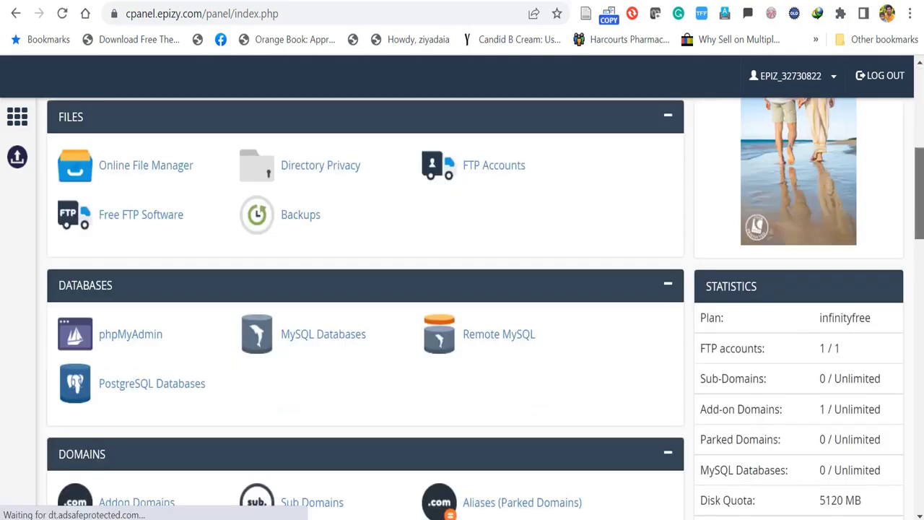
pyautogui.scroll(-1, 821, 196)
pyautogui.scroll(-1, 462, 289)
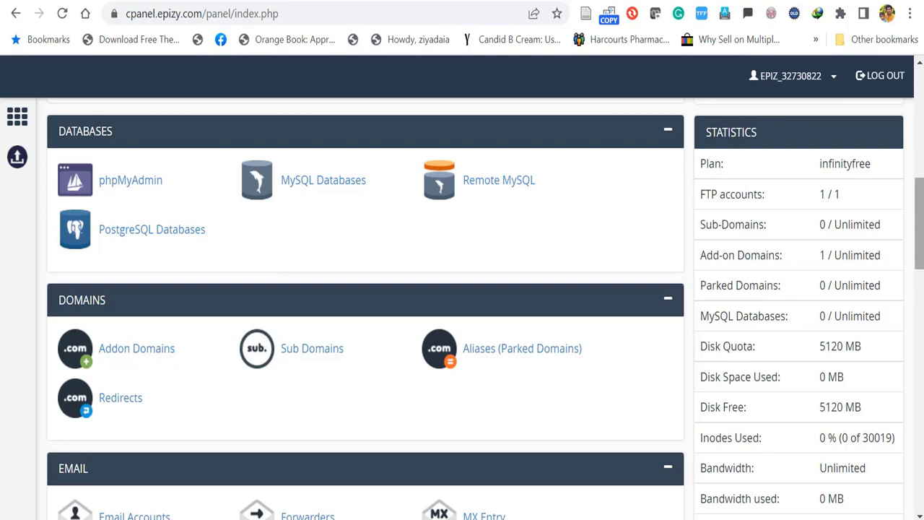
pyautogui.scroll(-3, 918, 224)
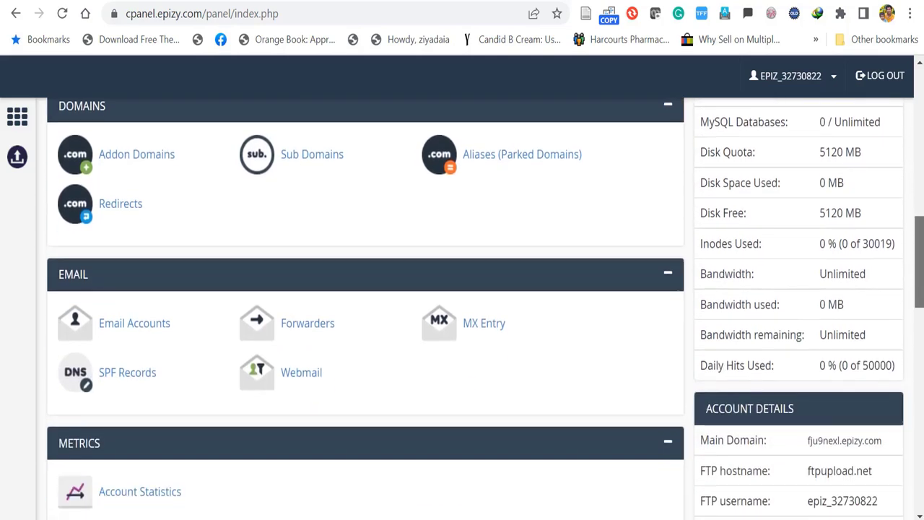
pyautogui.scroll(-5, 918, 260)
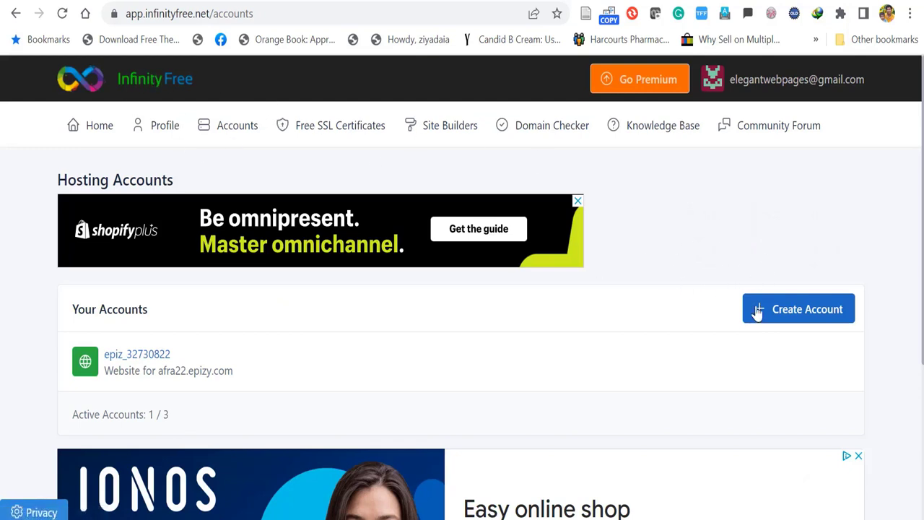
# - Begin another hosting account and set its Domain Type to Custom Domain
pyautogui.click(785, 318)
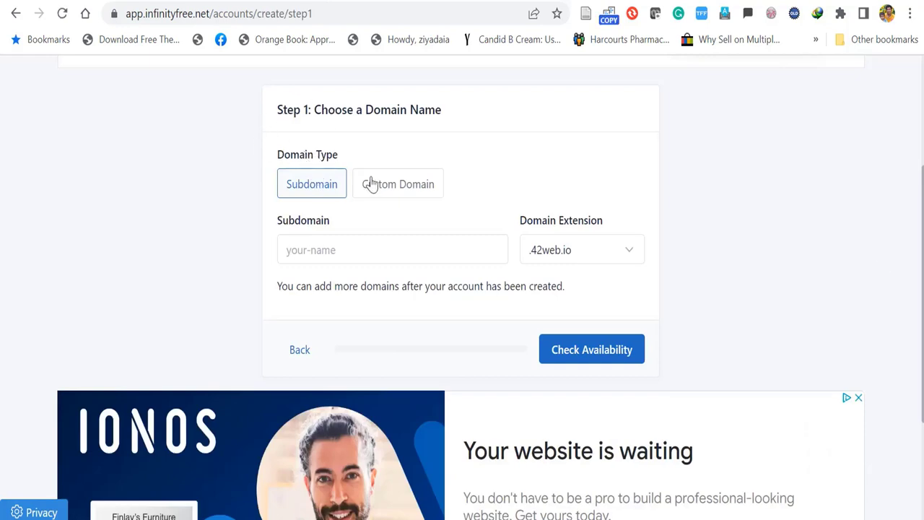
pyautogui.click(398, 184)
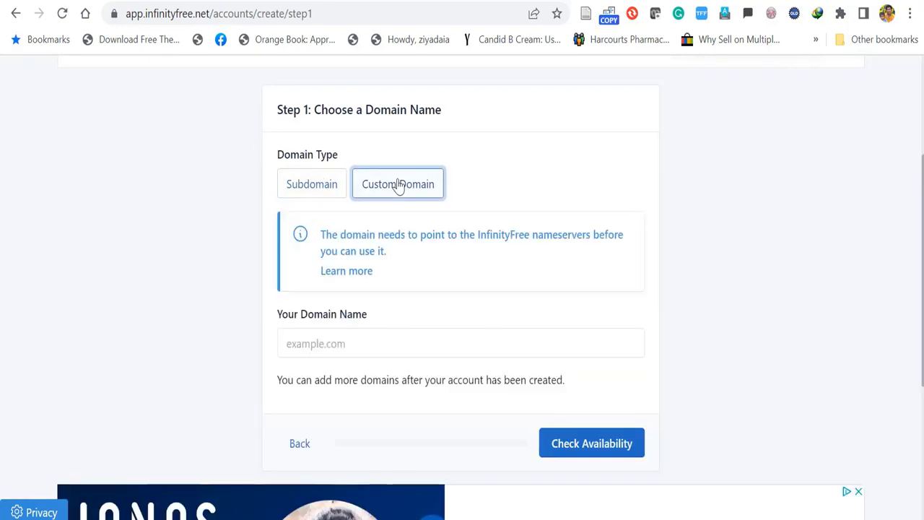
pyautogui.scroll(-1, 397, 184)
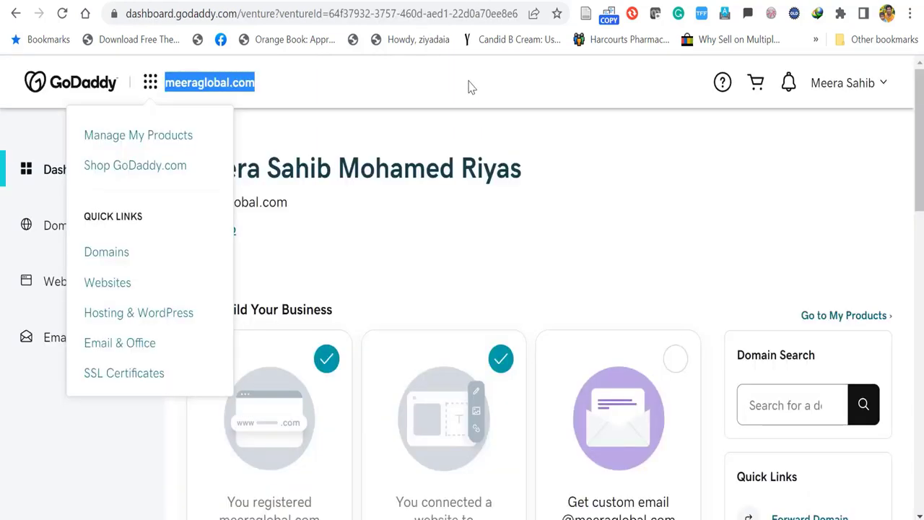
# - On GoDaddy's Domain page, copy the domain name meeraglobal.com
pyautogui.click(471, 86)
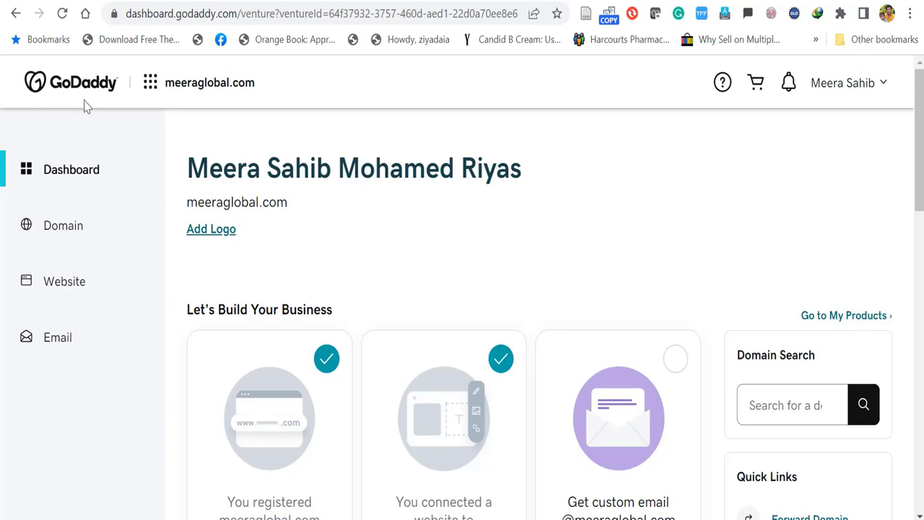
pyautogui.click(56, 235)
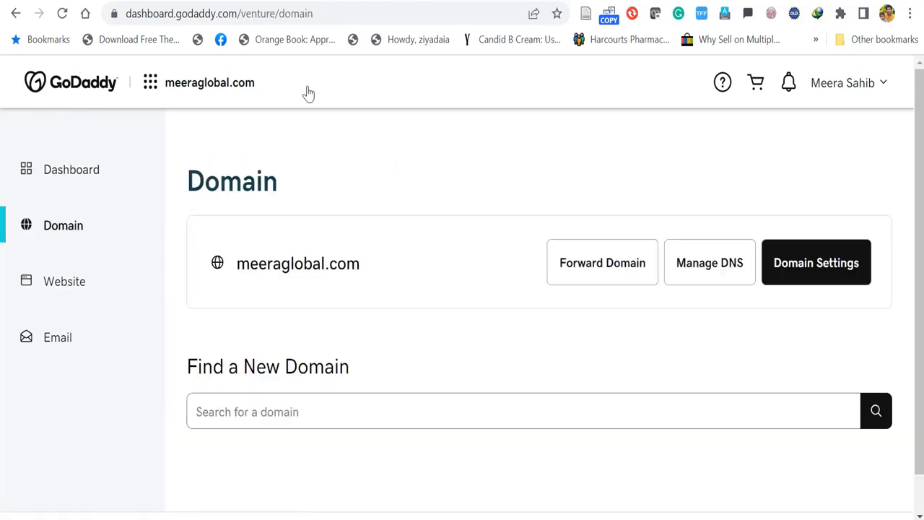
pyautogui.scroll(-1, 784, 140)
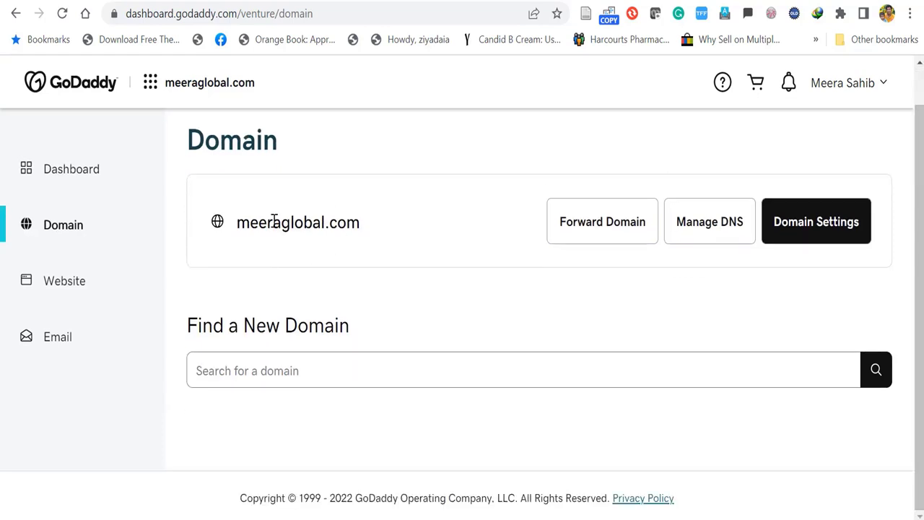
pyautogui.moveTo(361, 233); pyautogui.dragTo(239, 257)
pyautogui.hotkey('ctrl', 'c')
# - Paste meeraglobal.com as the custom domain and check its availability
pyautogui.hotkey('ctrl', 'Tab')
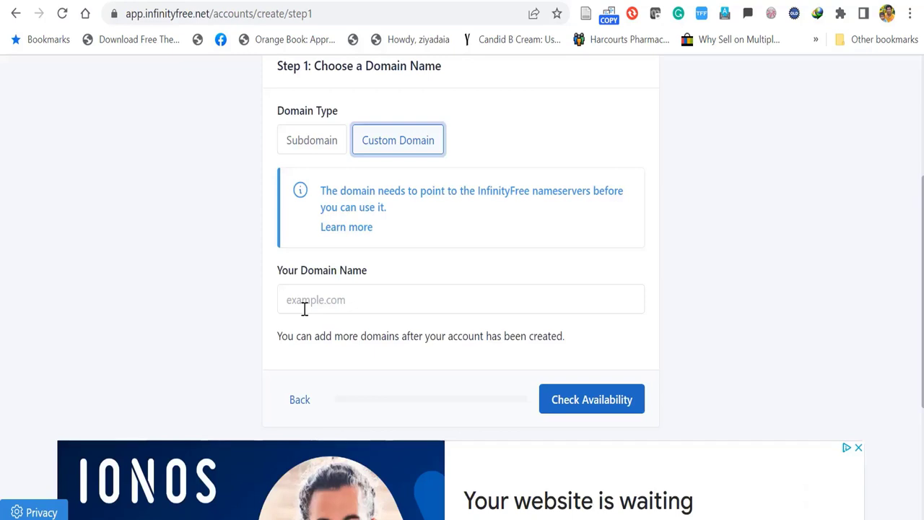
pyautogui.click(304, 309)
pyautogui.hotkey('ctrl', 'v')
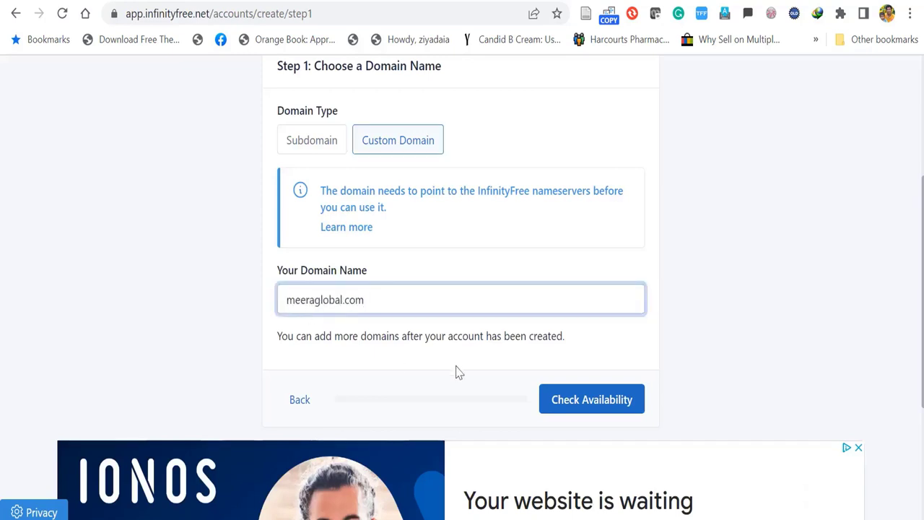
pyautogui.click(572, 401)
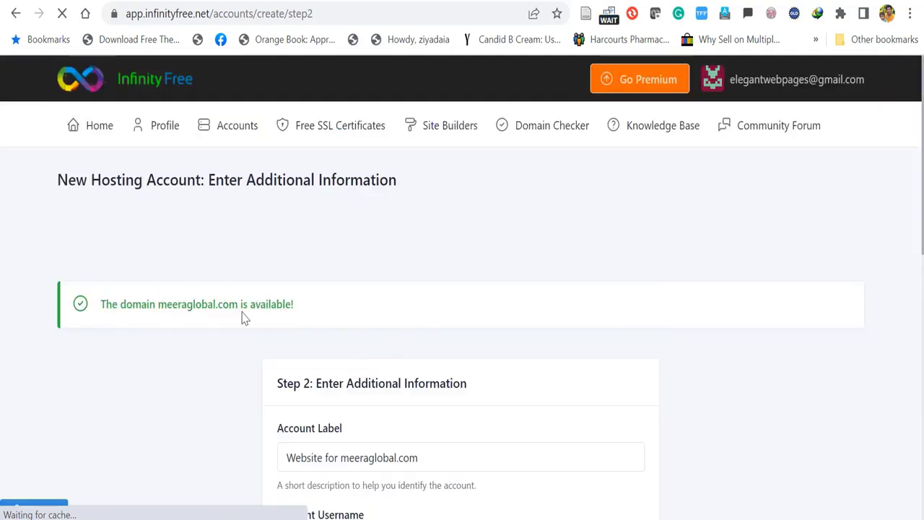
# - Enter an account password, pass reCAPTCHA, and submit the meeraglobal.com hosting account
pyautogui.scroll(-5, 462, 288)
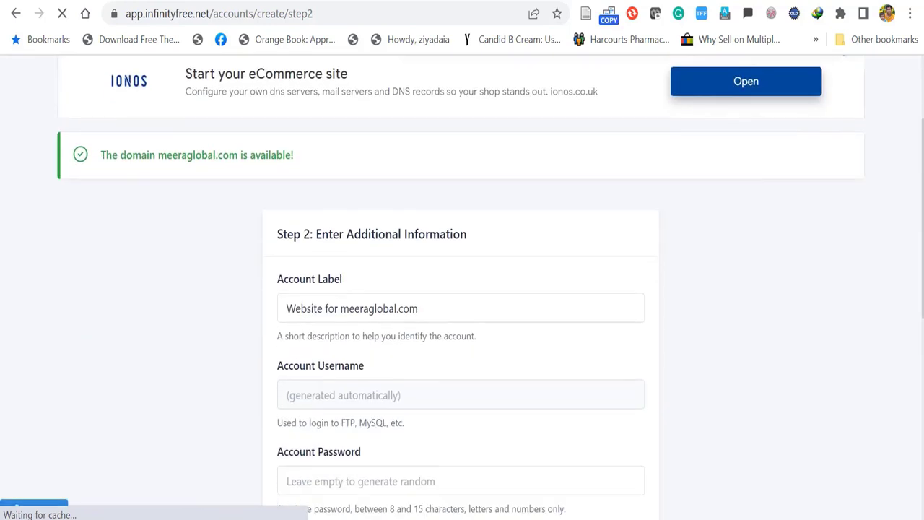
pyautogui.scroll(-1, 254, 345)
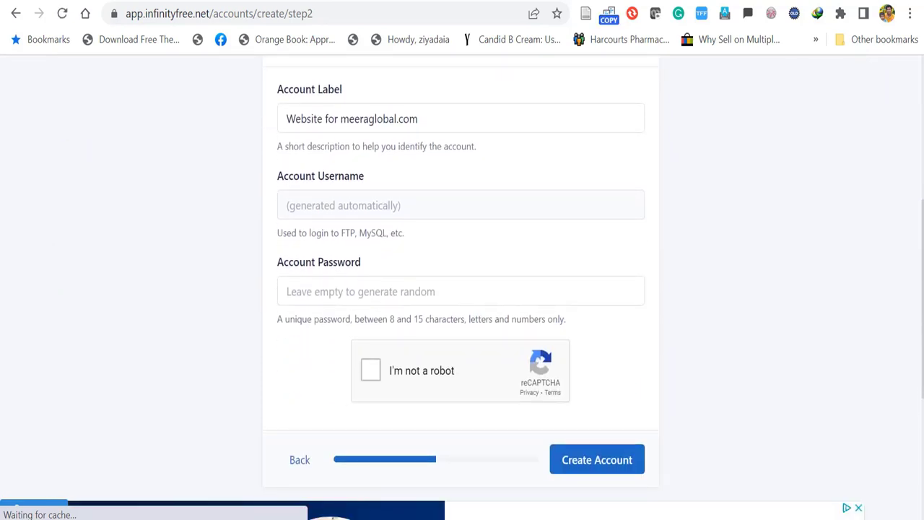
pyautogui.click(327, 288)
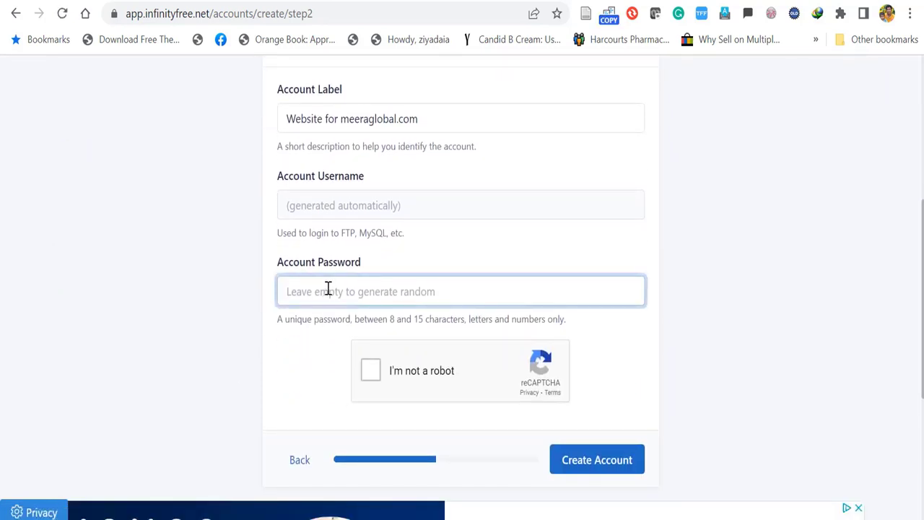
pyautogui.click(371, 344)
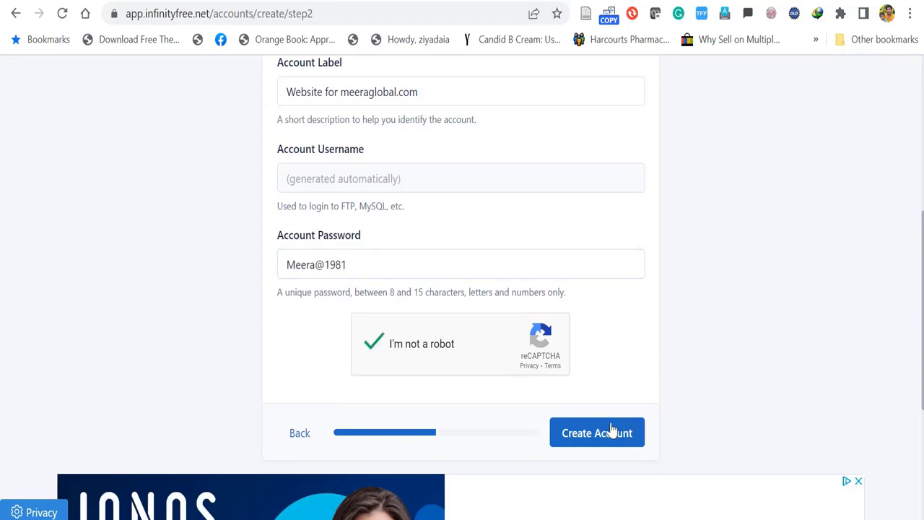
pyautogui.click(595, 445)
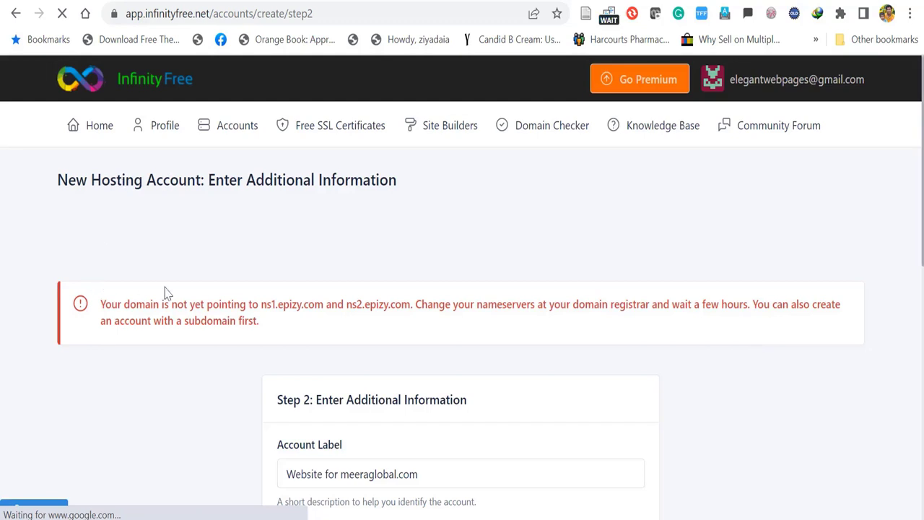
# - Copy nameserver ns1.epizy.com from the warning and go back to GoDaddy
pyautogui.scroll(-2, 780, 168)
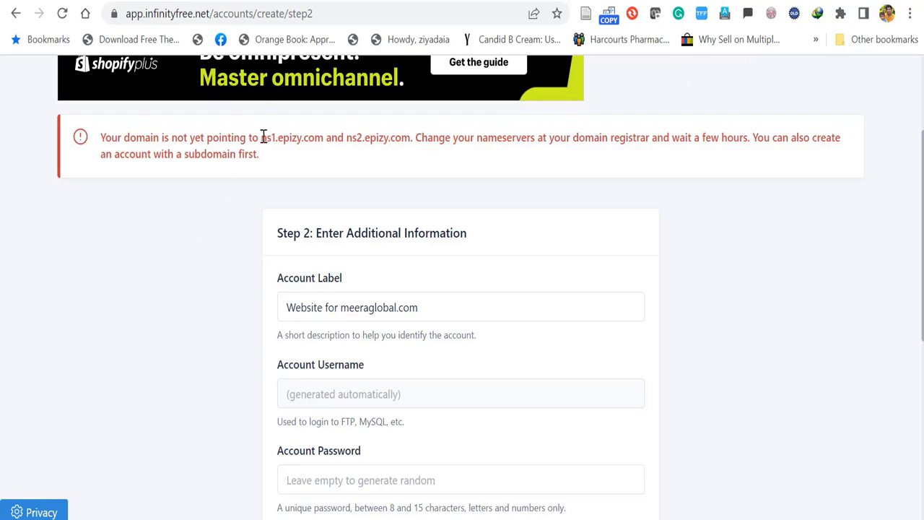
pyautogui.moveTo(263, 137); pyautogui.dragTo(324, 142)
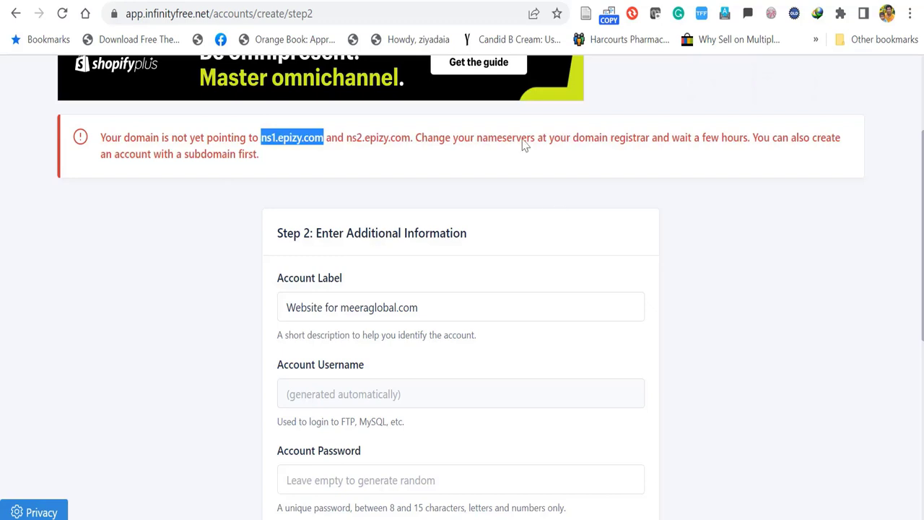
pyautogui.hotkey('ctrl', 'Tab')
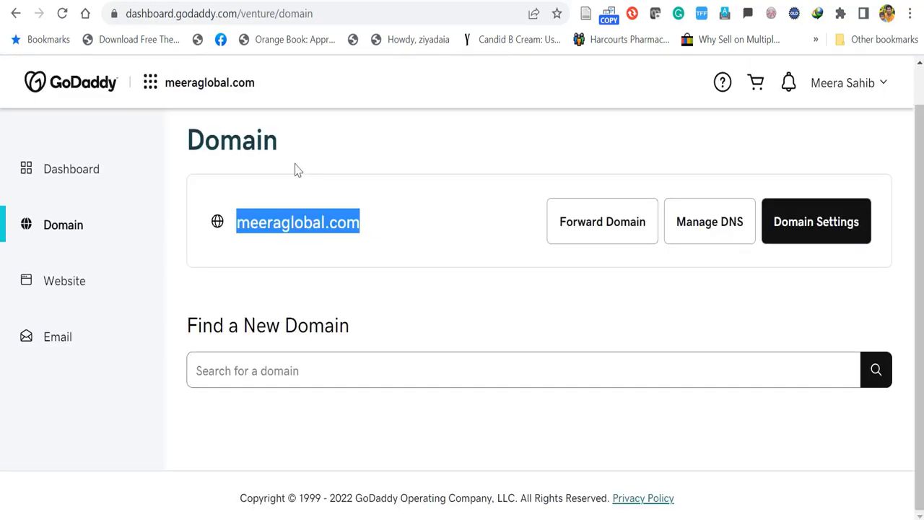
# - Check meeraglobal.com's custom nameservers da300a and da300b.trouble-free.net in GoDaddy, then return to InfinityFree
pyautogui.click(101, 209)
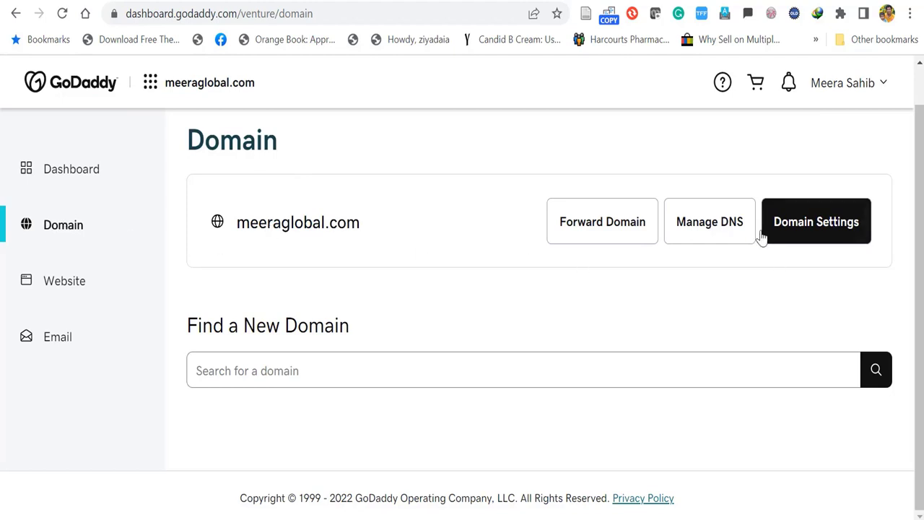
pyautogui.click(718, 235)
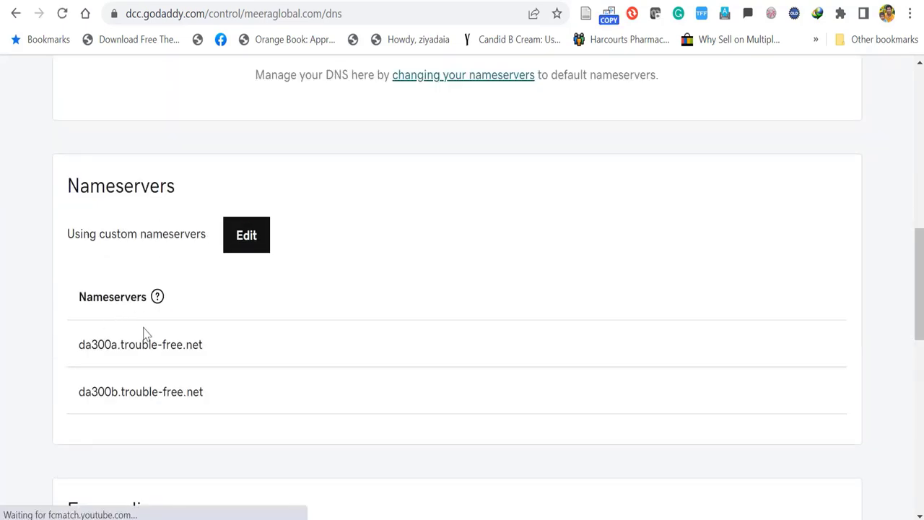
pyautogui.click(158, 297)
pyautogui.click(70, 326)
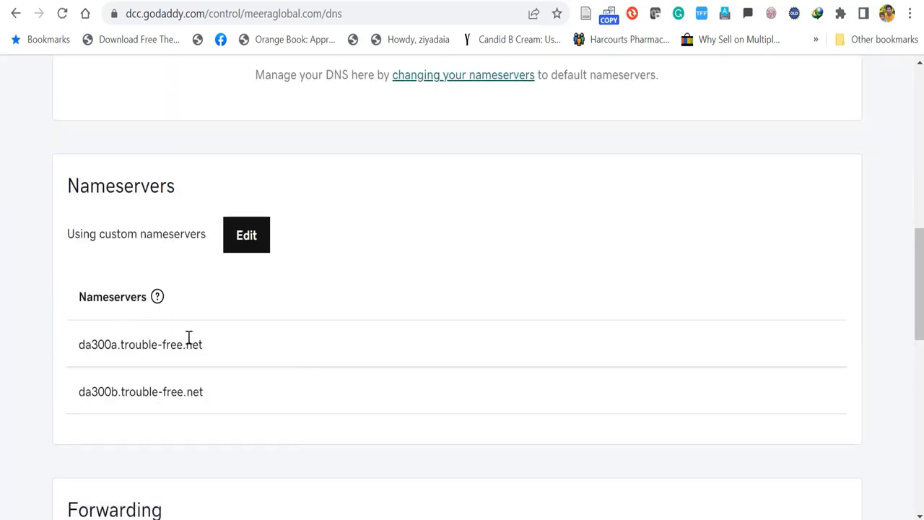
pyautogui.scroll(-1, 197, 392)
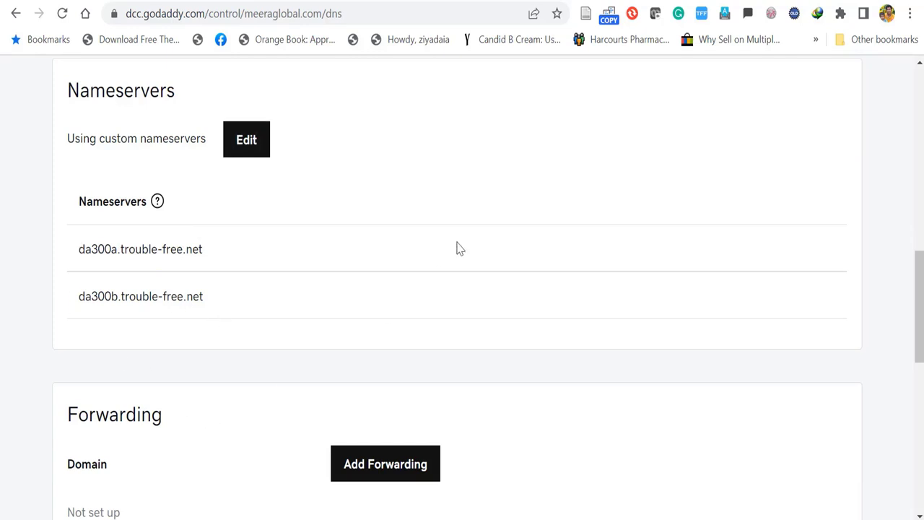
pyautogui.hotkey('ctrl', 'Tab')
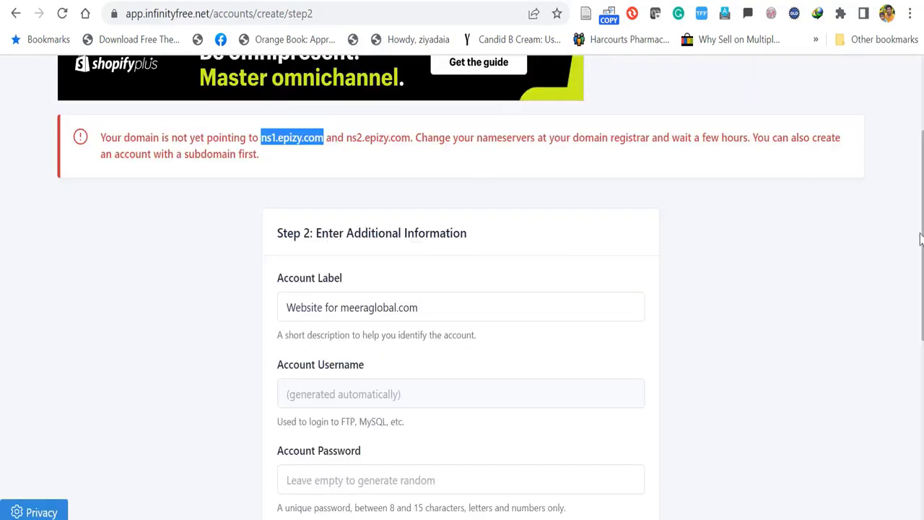
# - Scroll through InfinityFree's Step 2 form to find the nameserver guide's Learn more link
pyautogui.scroll(-3, 921, 350)
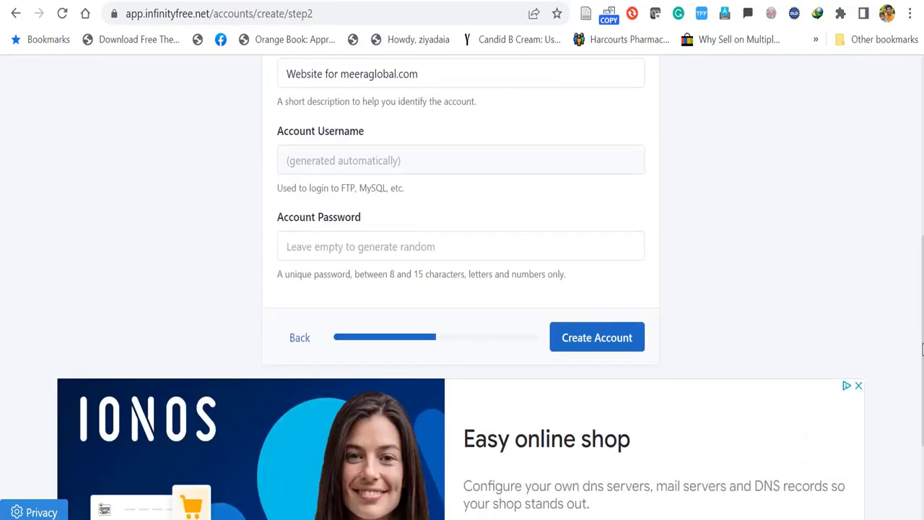
pyautogui.scroll(1, 921, 349)
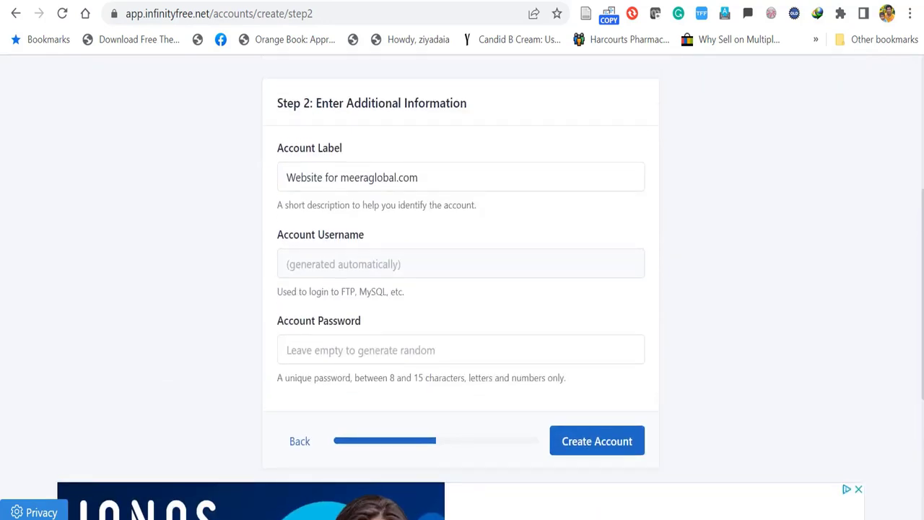
pyautogui.scroll(1, 921, 349)
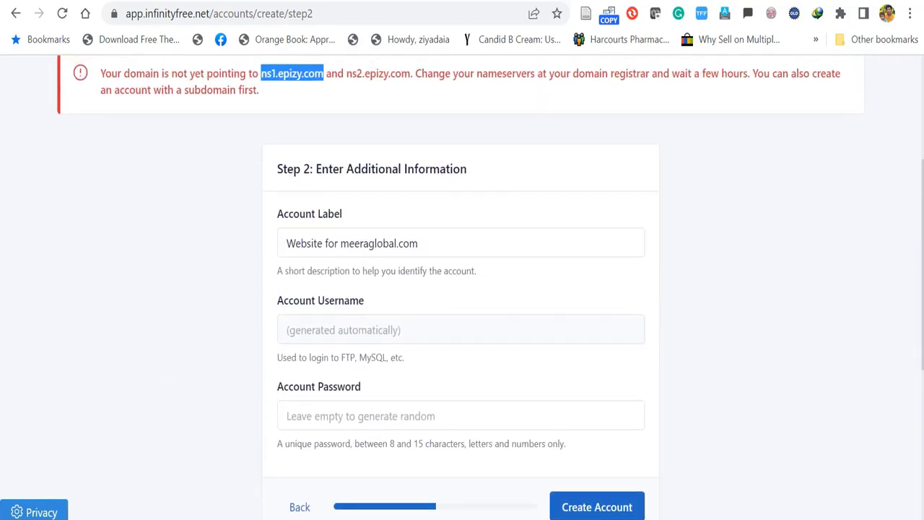
pyautogui.scroll(-1, 921, 350)
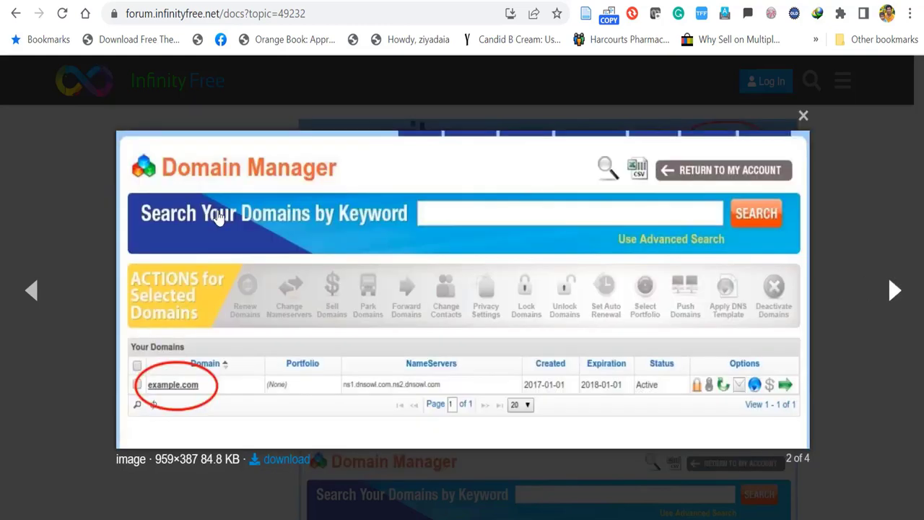
# - Page through the guide's Domain Manager, Domain Console and NameServer Manager screenshots
pyautogui.click(893, 290)
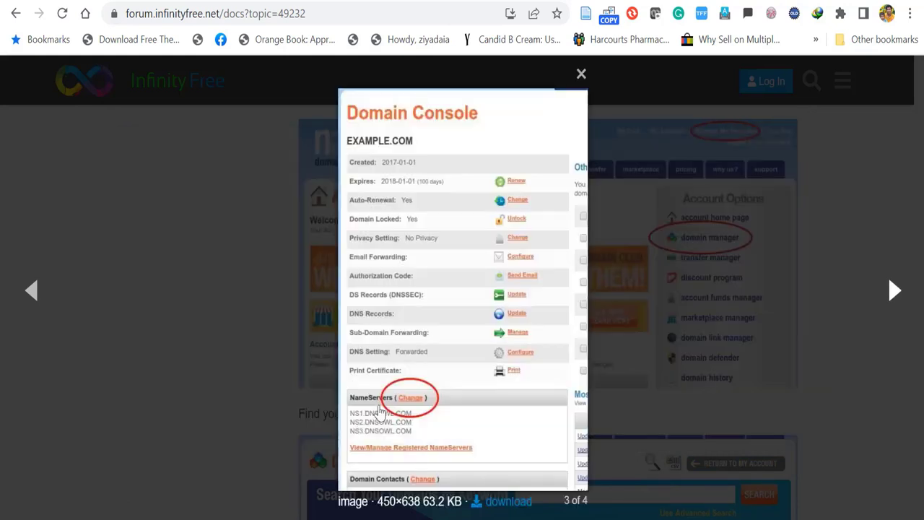
pyautogui.click(710, 338)
pyautogui.click(718, 330)
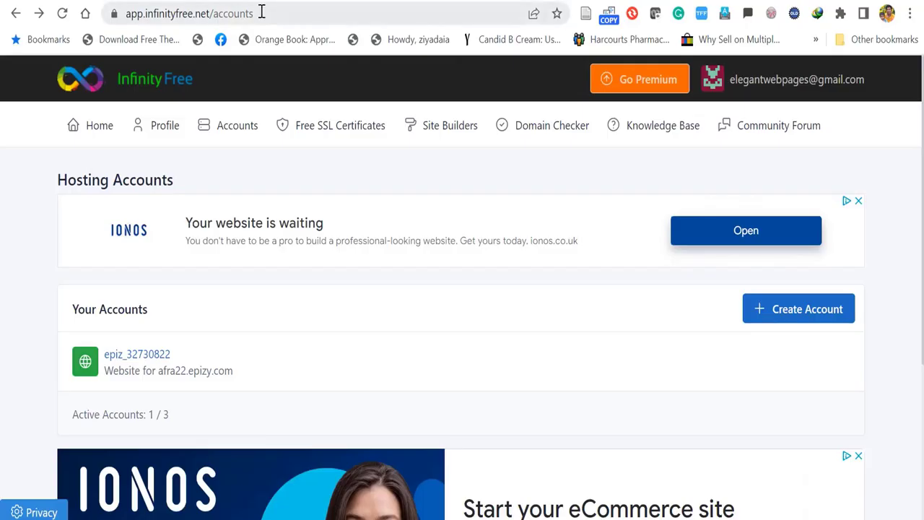
# - Select the app.infinityfree.net/accounts address in the browser's address bar
pyautogui.click(261, 13)
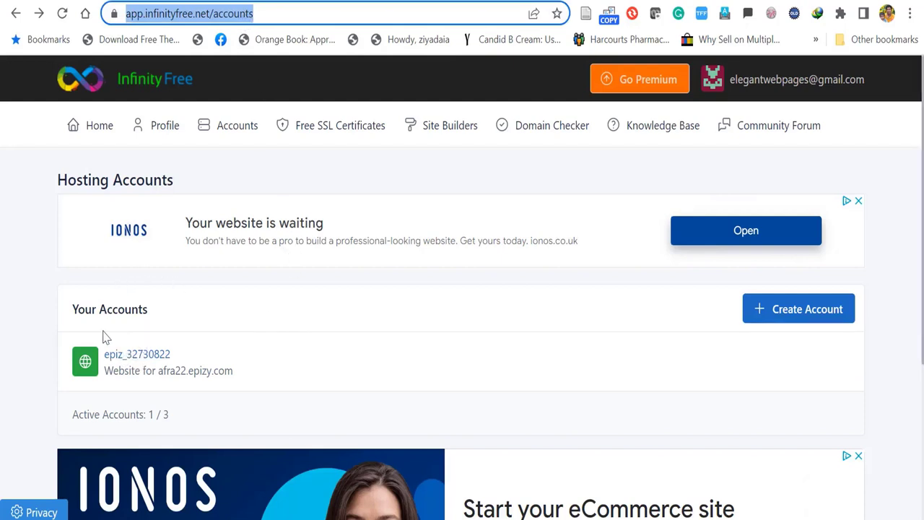
# - Open the afra22.epizy.com hosting account and launch its control panel
pyautogui.click(143, 362)
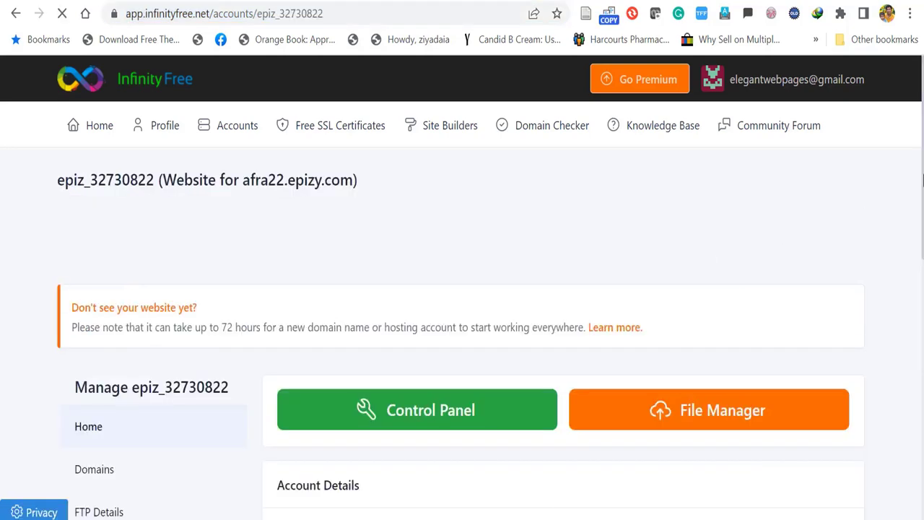
pyautogui.scroll(-3, 722, 250)
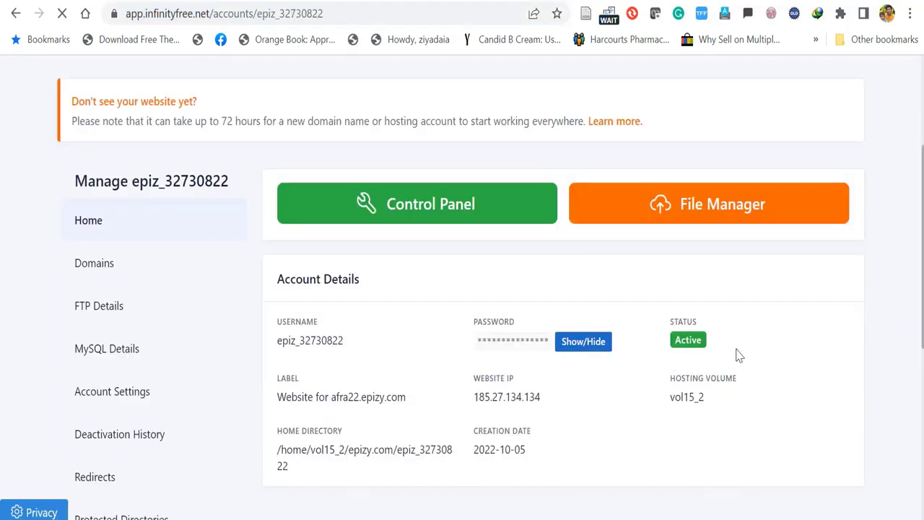
pyautogui.click(408, 208)
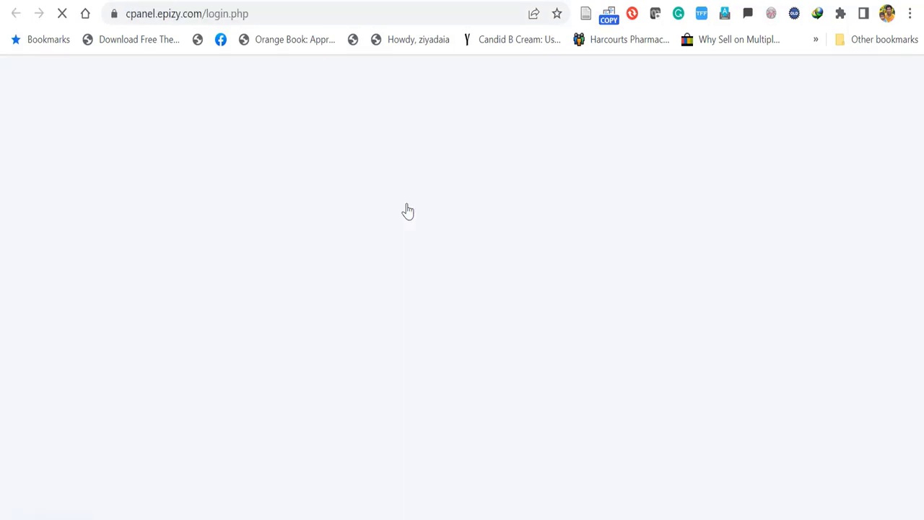
# - Open SSL/TLS from the Security section of the cPanel
pyautogui.scroll(-2, 921, 150)
pyautogui.scroll(-1, 921, 150)
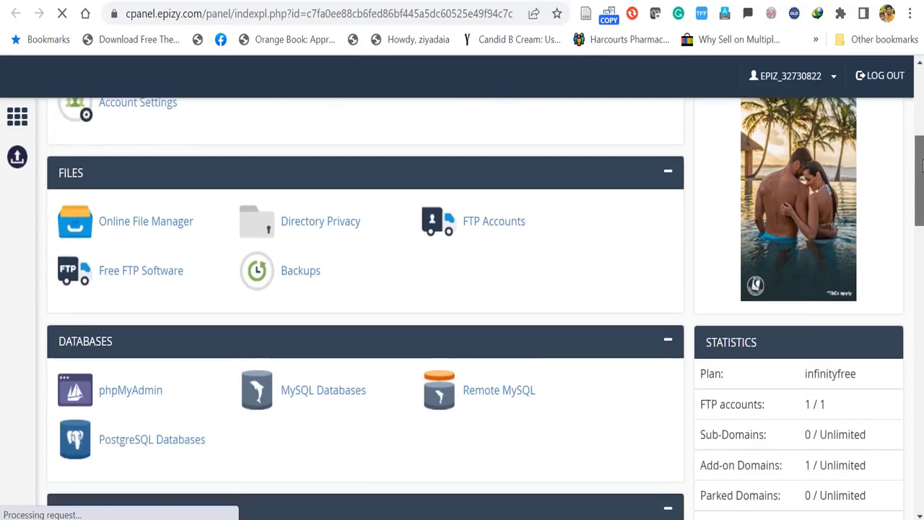
pyautogui.scroll(-5, 72, 289)
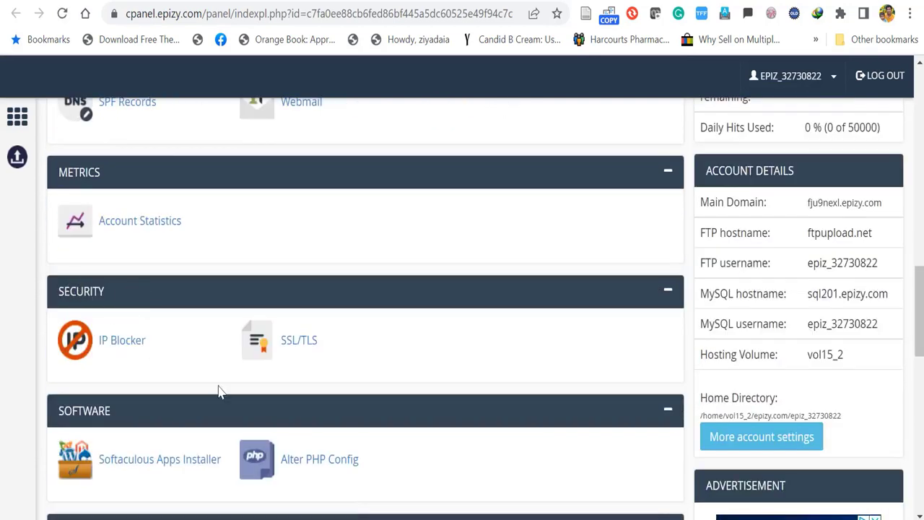
pyautogui.click(296, 348)
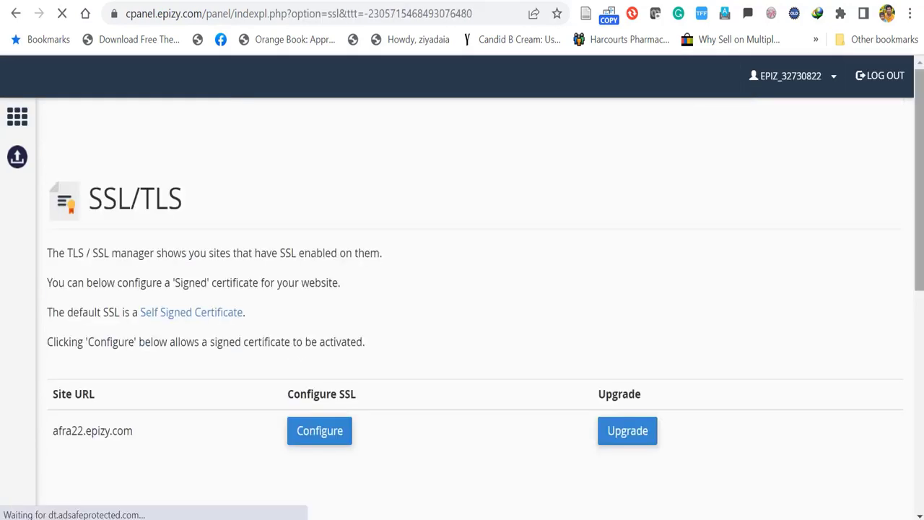
# - Configure SSL for afra22.epizy.com, dismiss the advert, and go to Free SSL Certificates
pyautogui.scroll(-1, 476, 288)
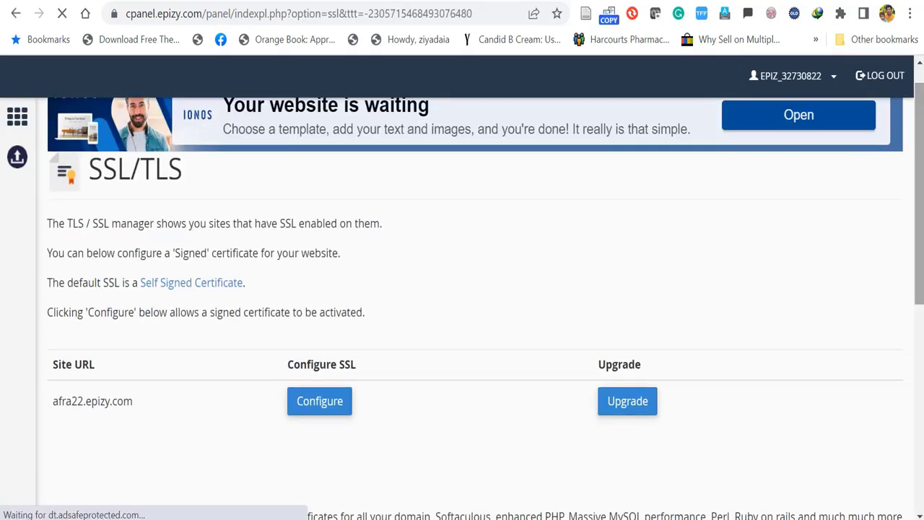
pyautogui.scroll(-1, 476, 288)
pyautogui.scroll(-2, 91, 396)
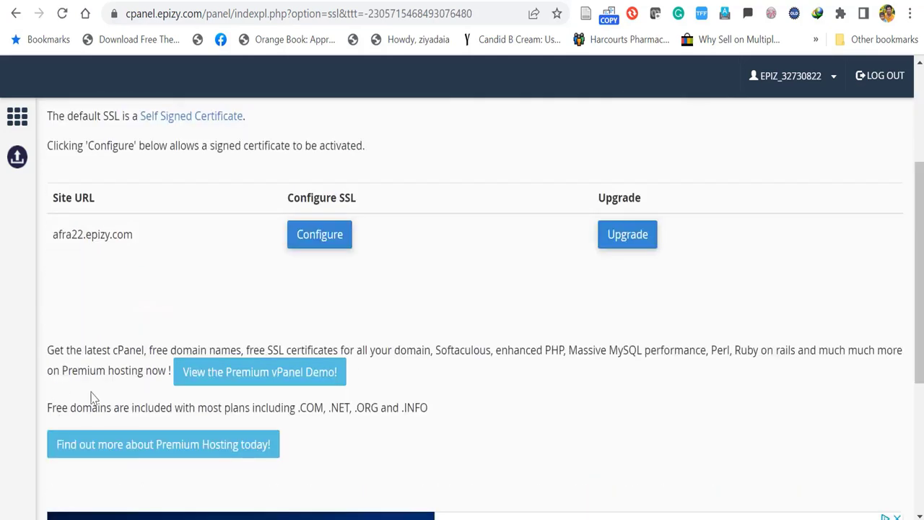
pyautogui.click(308, 246)
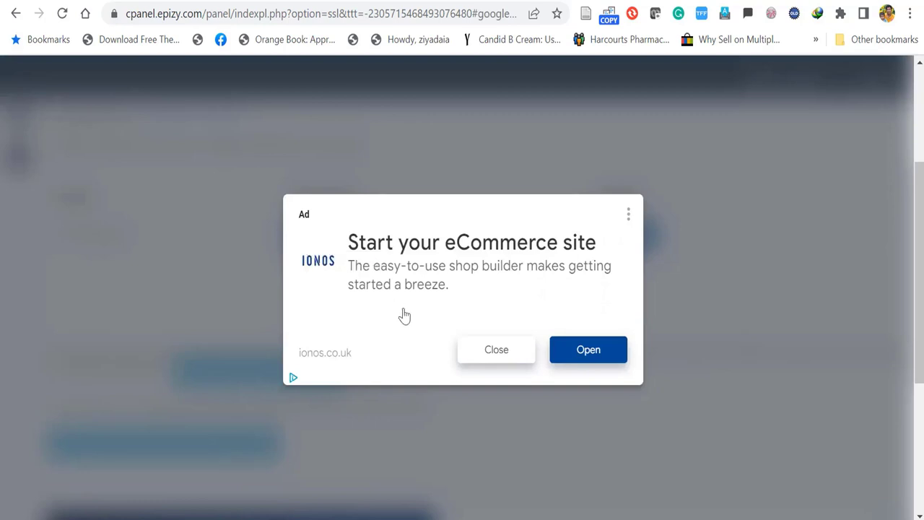
pyautogui.click(495, 350)
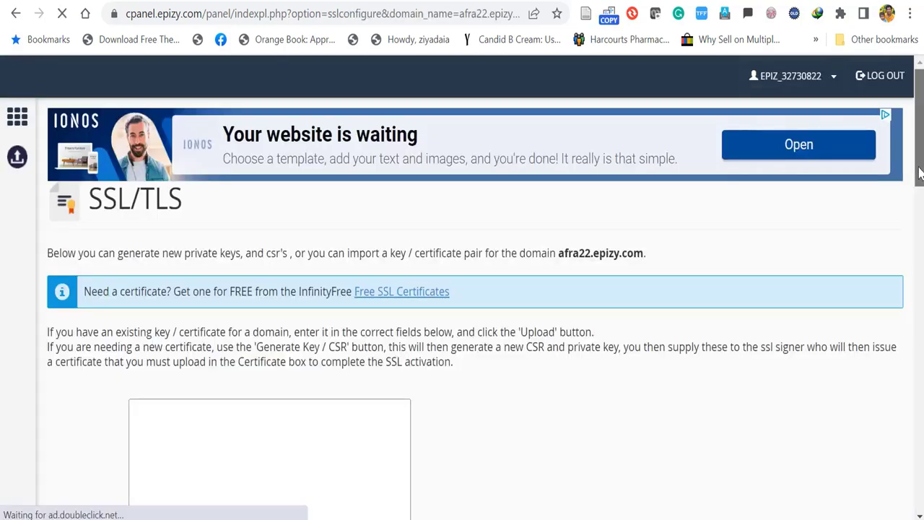
pyautogui.scroll(-1, 462, 288)
pyautogui.scroll(-4, 462, 303)
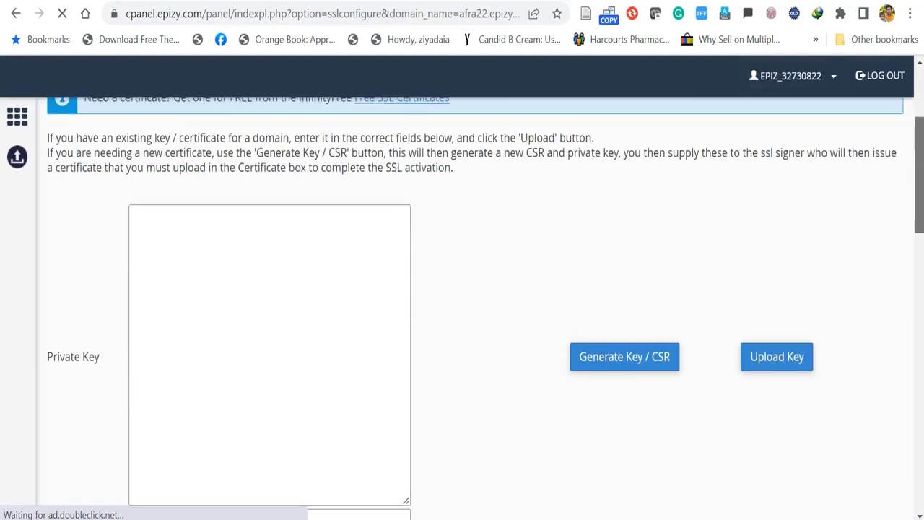
pyautogui.scroll(-10, 462, 303)
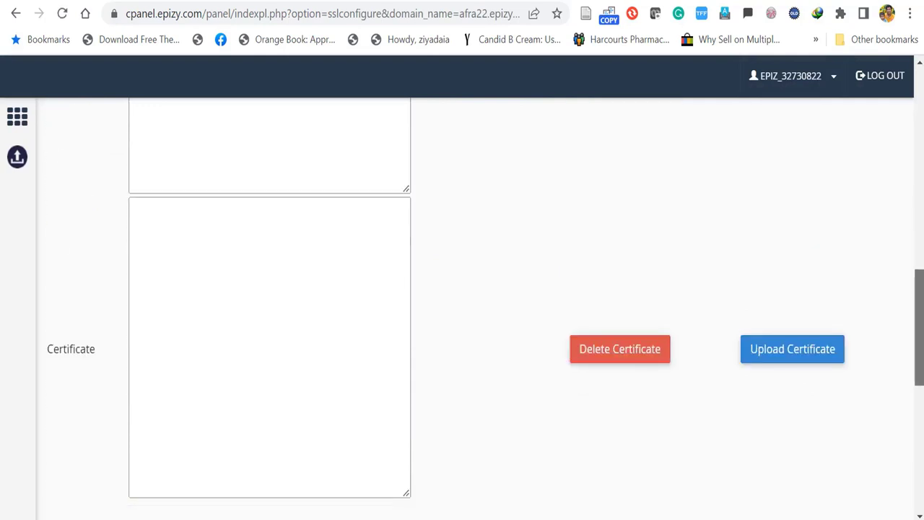
pyautogui.scroll(15, 686, 247)
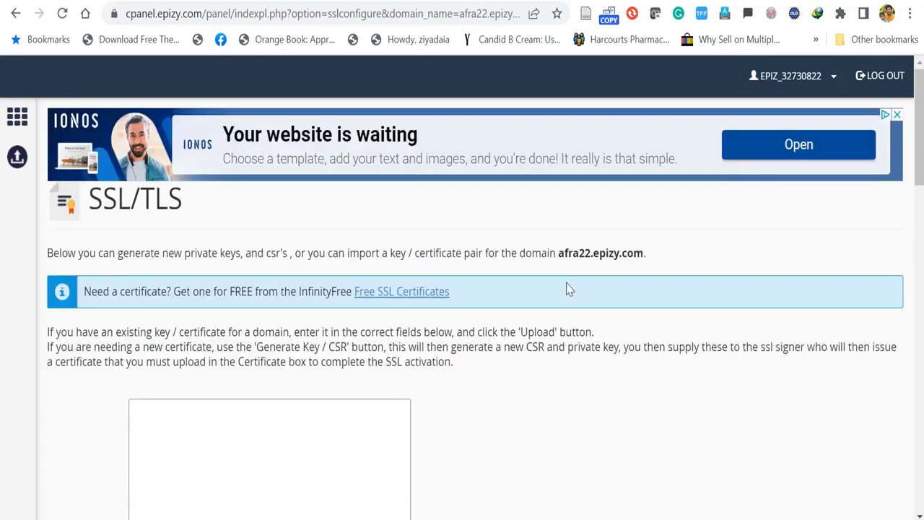
pyautogui.click(384, 291)
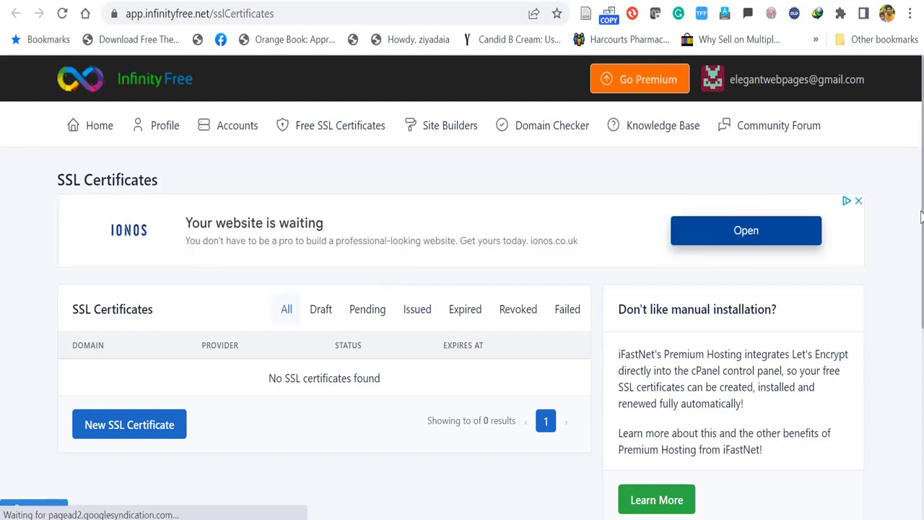
# - Start a new SSL certificate with afra22.epizy.com pasted from the notes as the domain
pyautogui.scroll(-1, 462, 289)
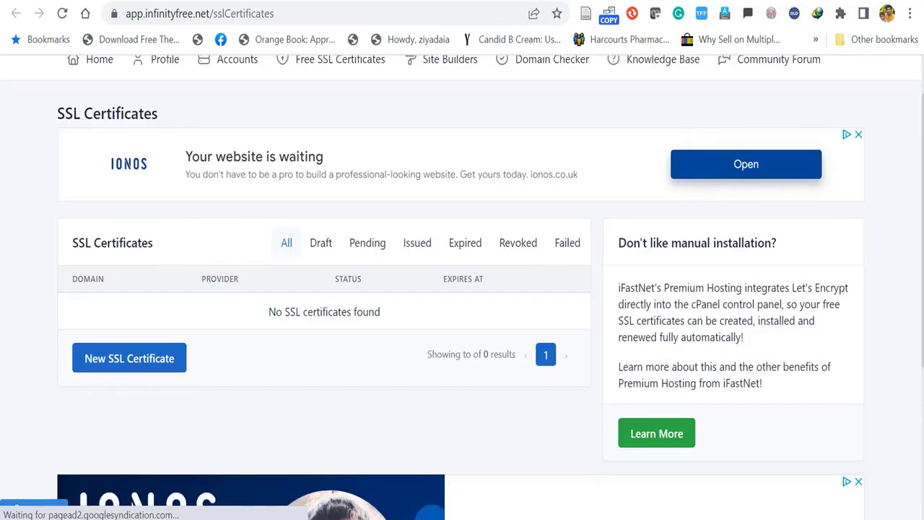
pyautogui.click(125, 360)
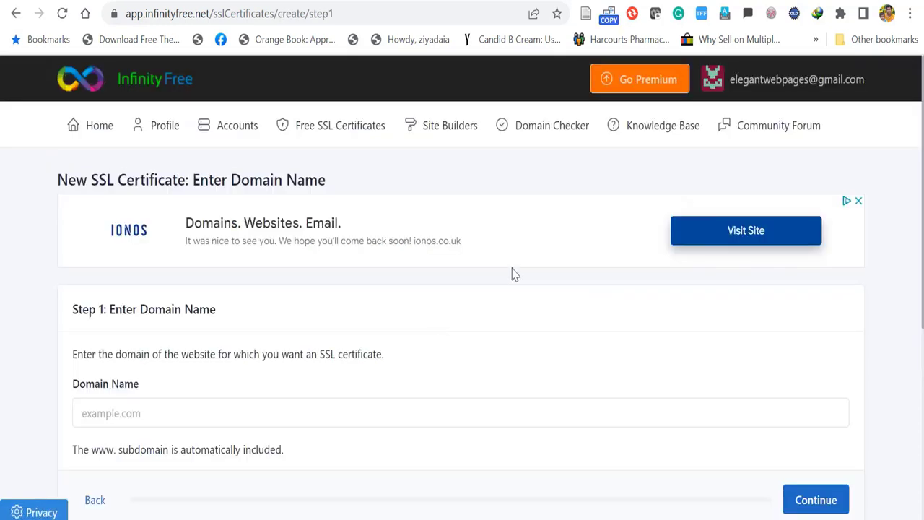
pyautogui.moveTo(554, 517)
pyautogui.click(512, 419)
pyautogui.moveTo(608, 52); pyautogui.dragTo(516, 51)
pyautogui.hotkey('ctrl', 'c')
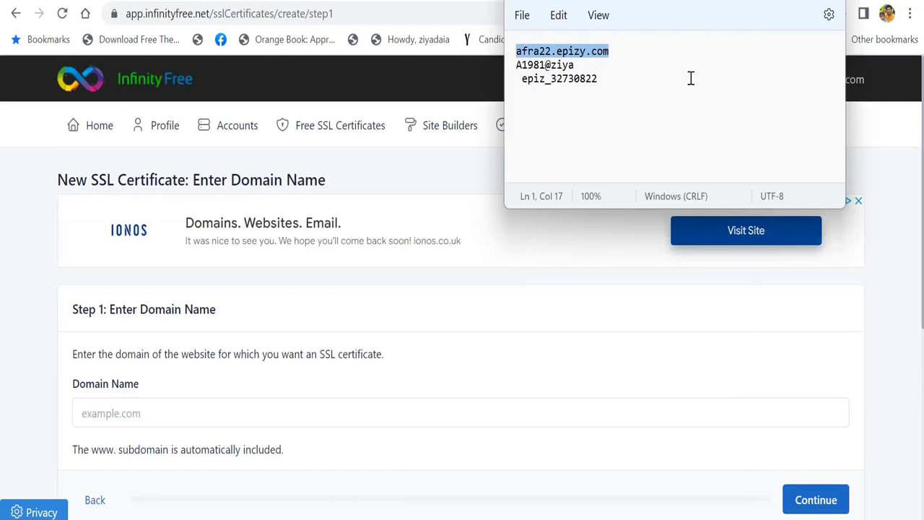
pyautogui.click(309, 411)
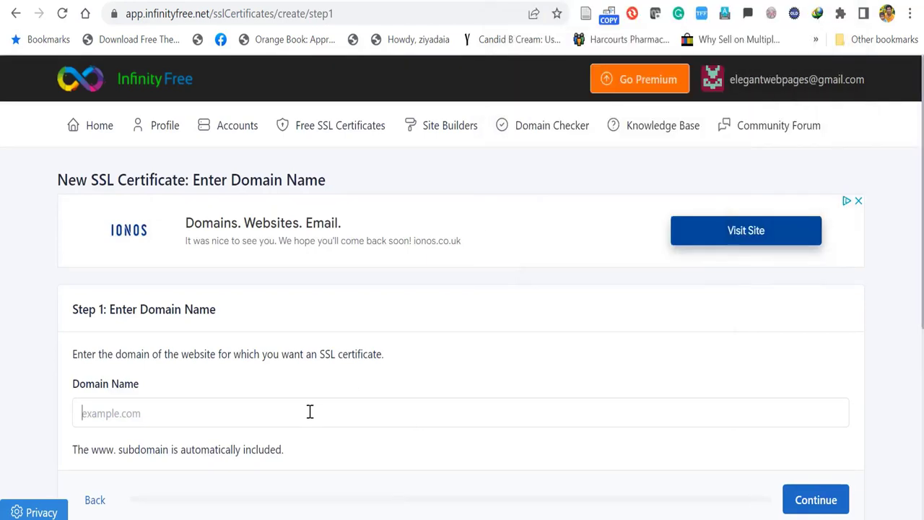
pyautogui.hotkey('ctrl', 'v')
pyautogui.scroll(-2, 310, 410)
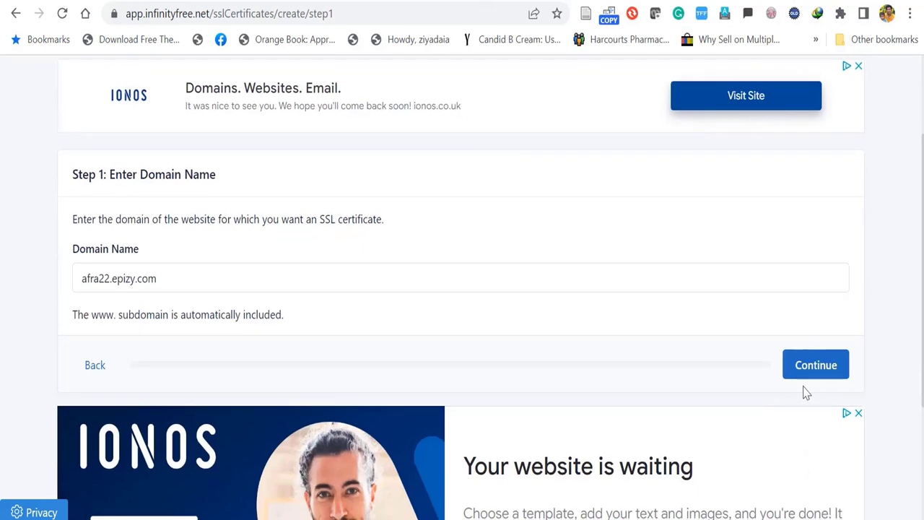
pyautogui.click(800, 370)
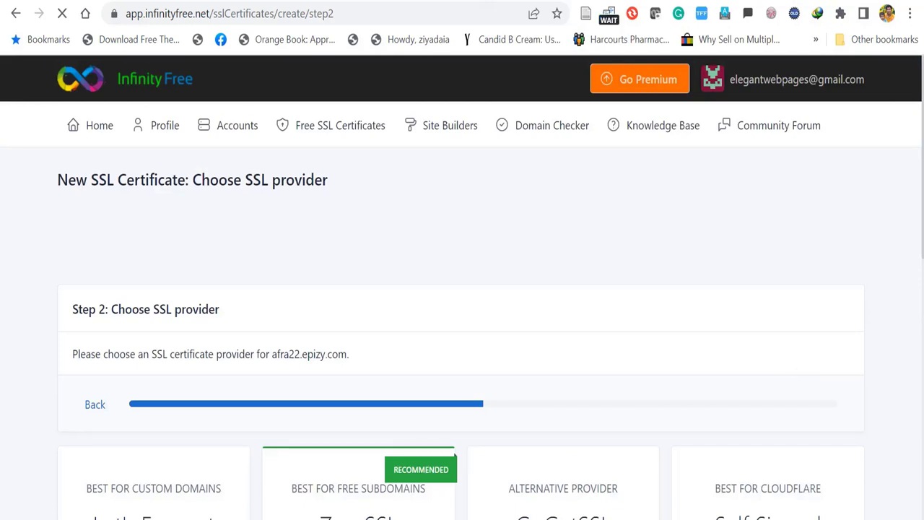
# - Pick ZeroSSL among the provider cards to create the afra22.epizy.com certificate order
pyautogui.scroll(-1, 909, 221)
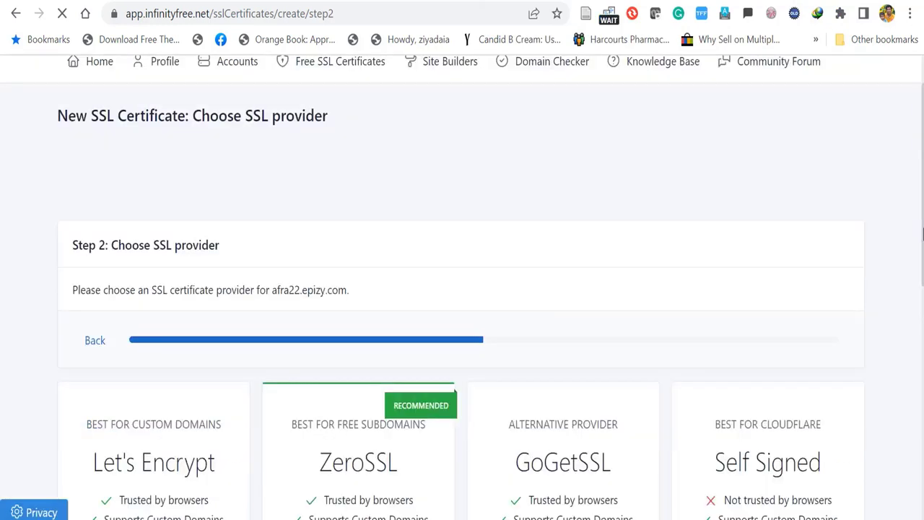
pyautogui.scroll(-2, 910, 233)
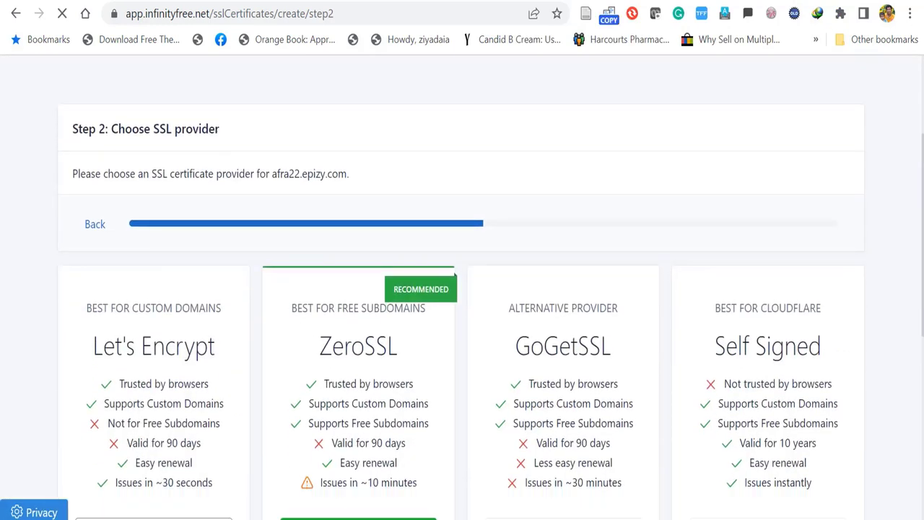
pyautogui.scroll(-1, 490, 289)
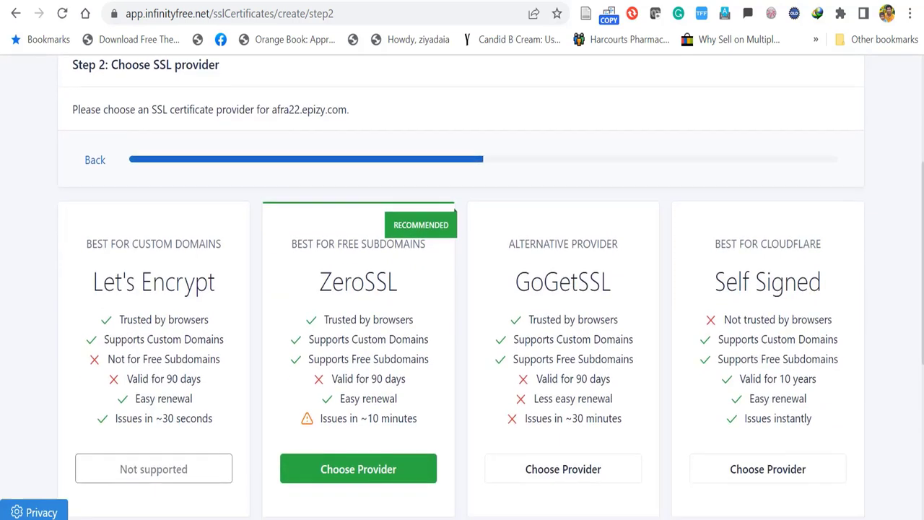
pyautogui.scroll(-1, 444, 289)
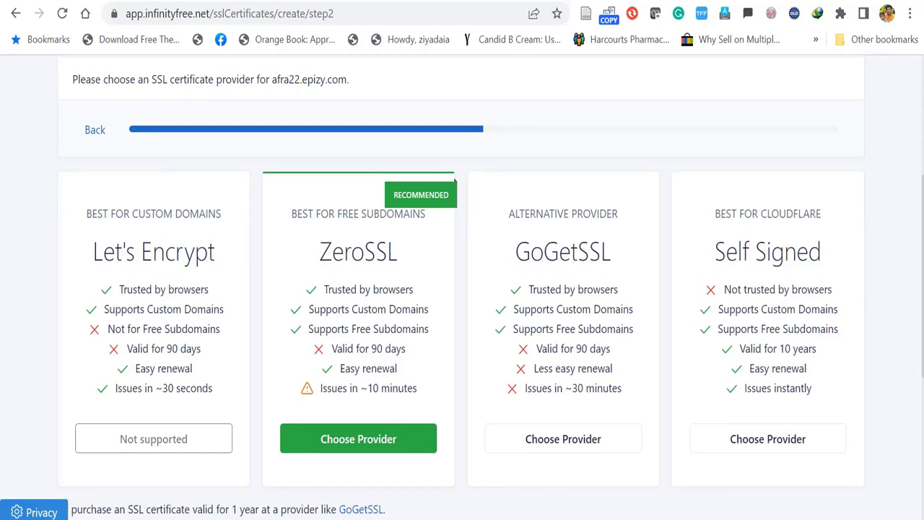
pyautogui.scroll(-4, 462, 289)
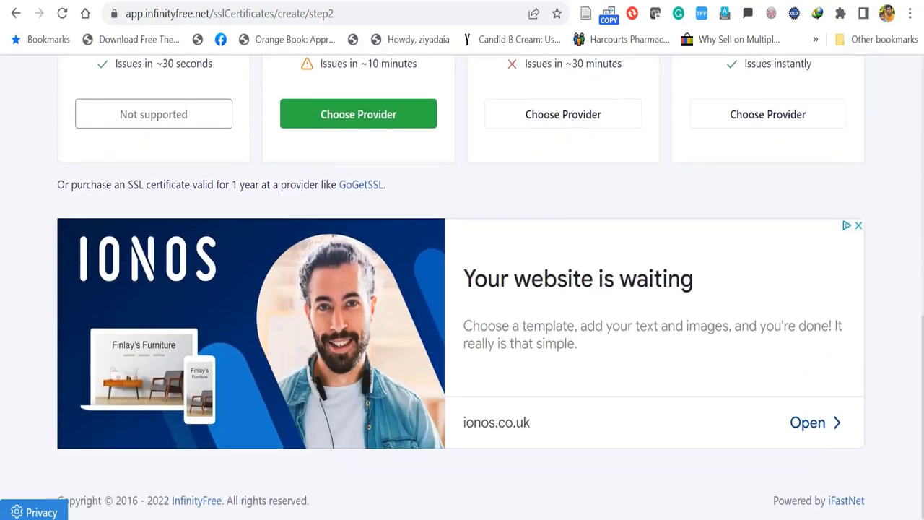
pyautogui.scroll(4, 405, 511)
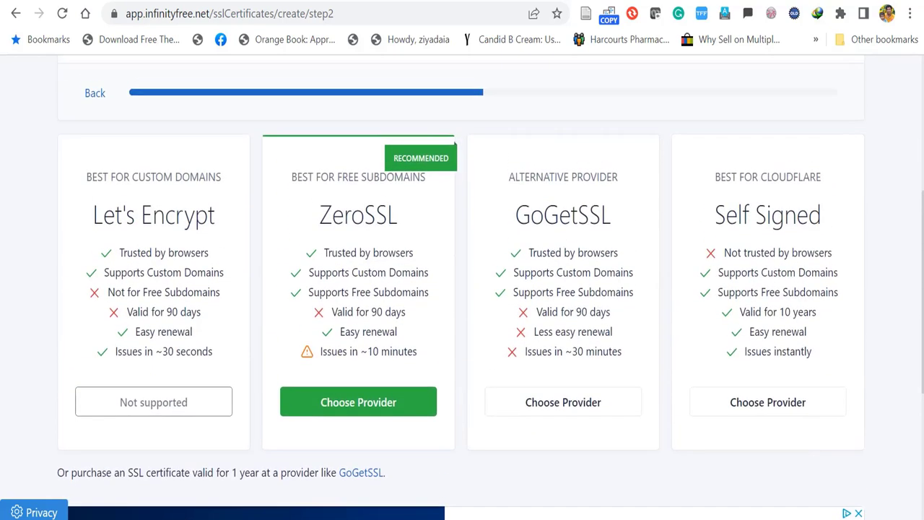
pyautogui.click(361, 405)
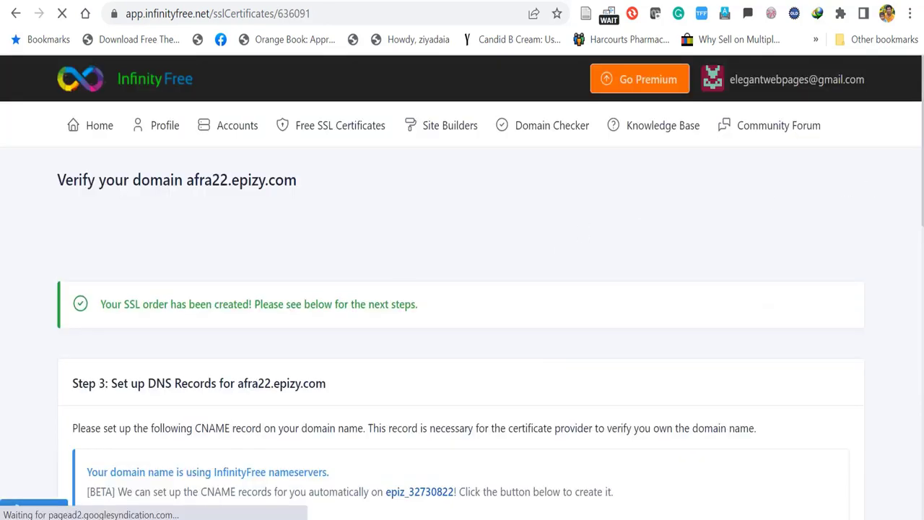
# - Have the _acme-challenge CNAME verification record for afra22.epizy.com set up automatically
pyautogui.scroll(-2, 461, 288)
pyautogui.scroll(-3, 462, 289)
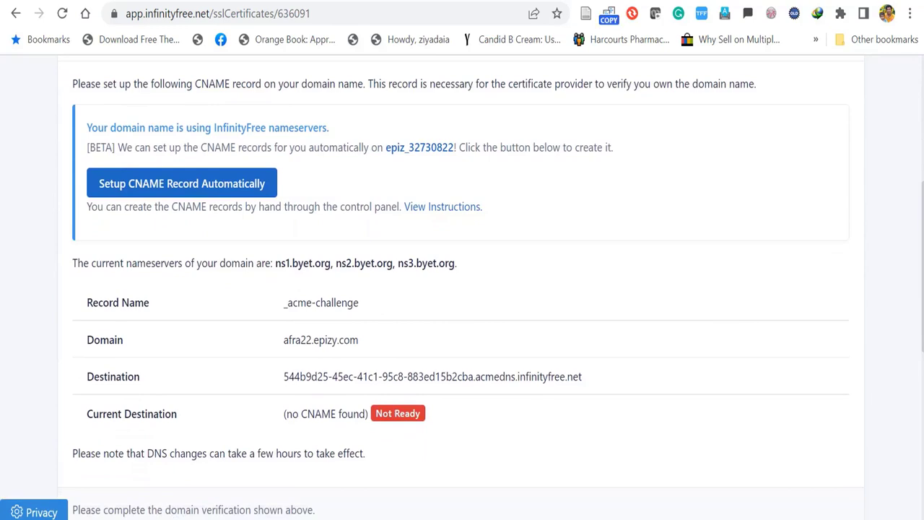
pyautogui.scroll(-3, 461, 288)
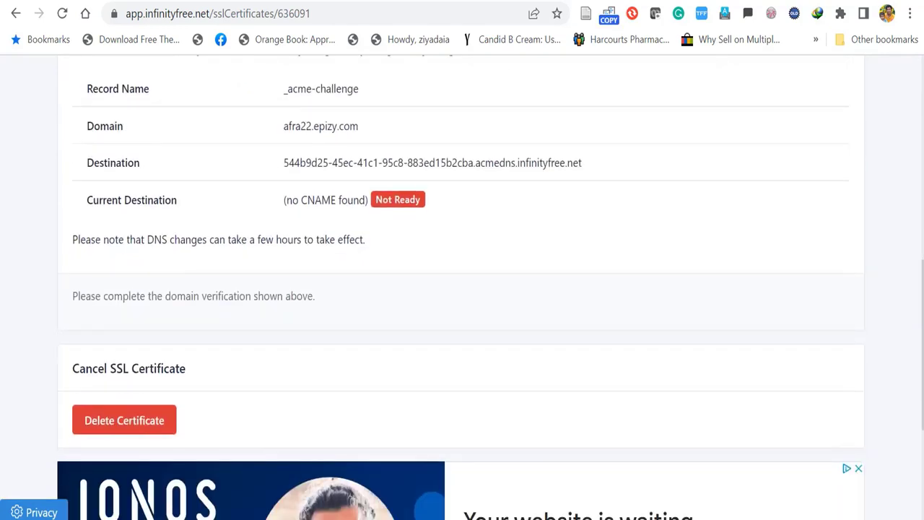
pyautogui.scroll(2, 462, 288)
pyautogui.scroll(3, 462, 288)
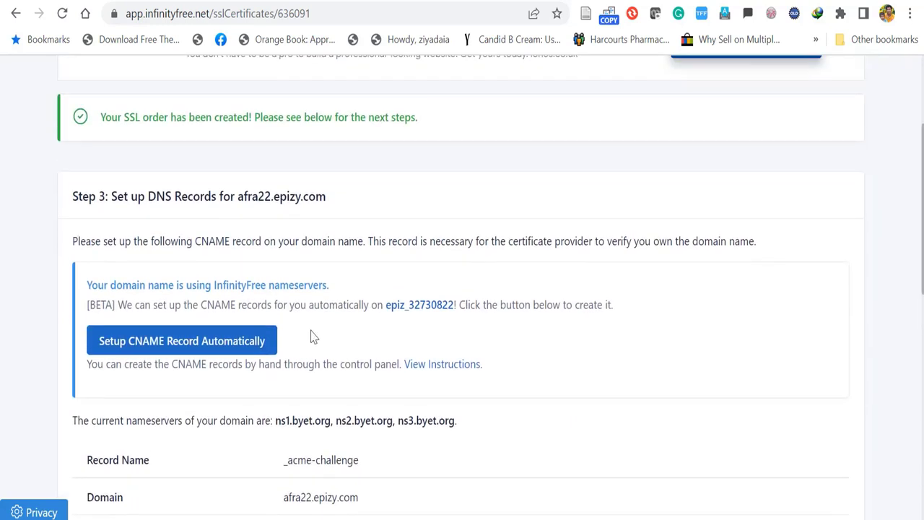
pyautogui.click(187, 344)
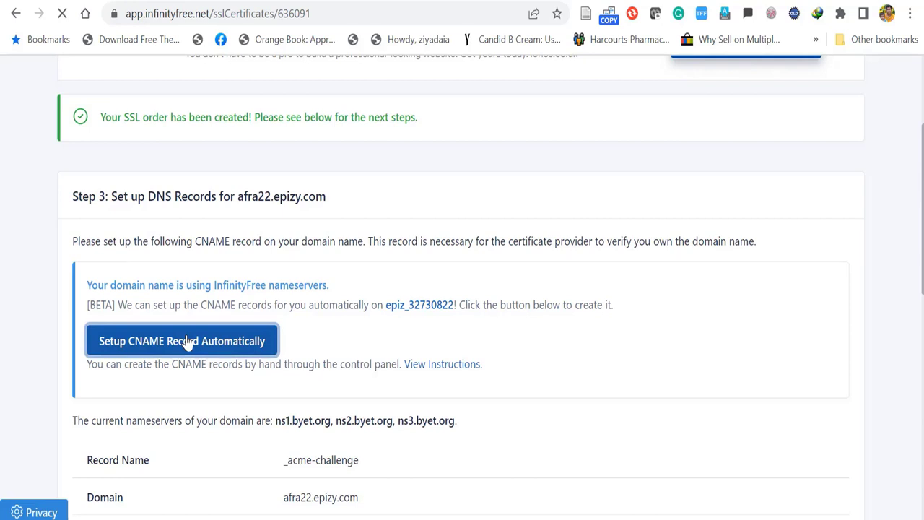
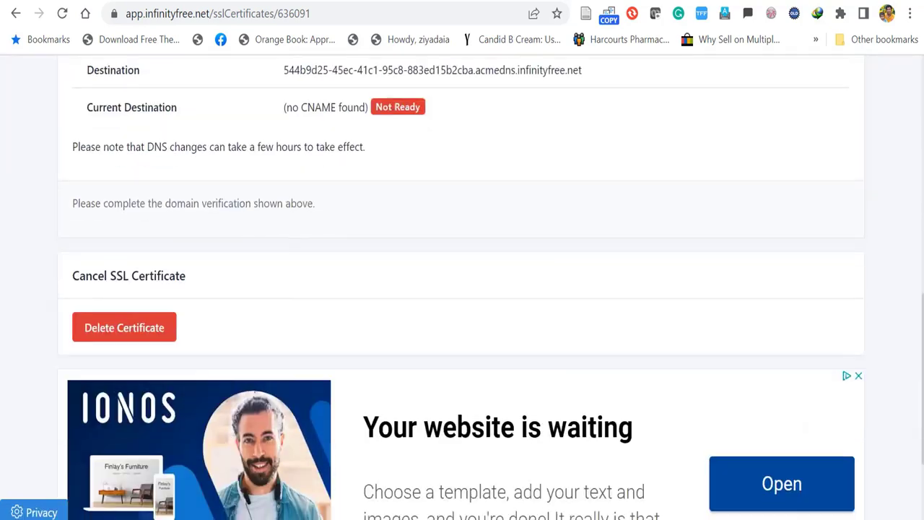
# - Confirm the _acme-challenge CNAME for afra22.epizy.com shows Ready as its current destination
pyautogui.scroll(7, 462, 288)
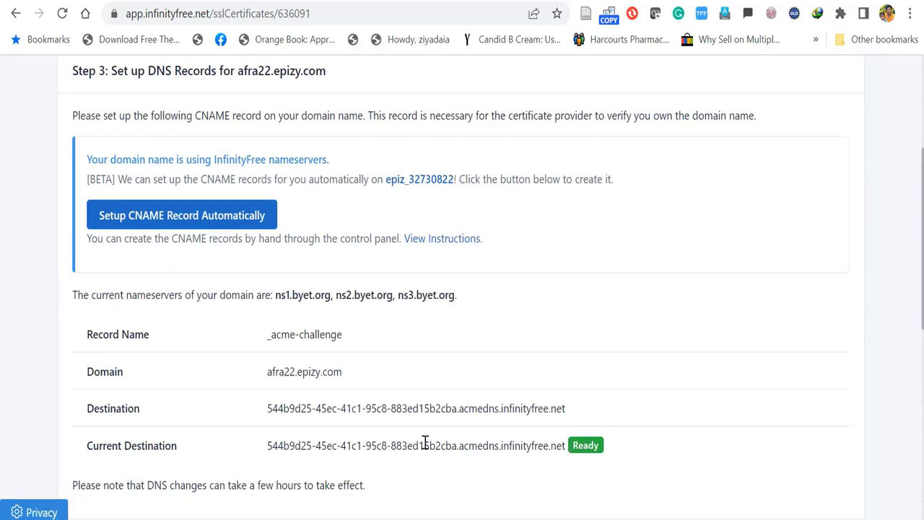
pyautogui.scroll(2, 916, 128)
pyautogui.scroll(-6, 918, 114)
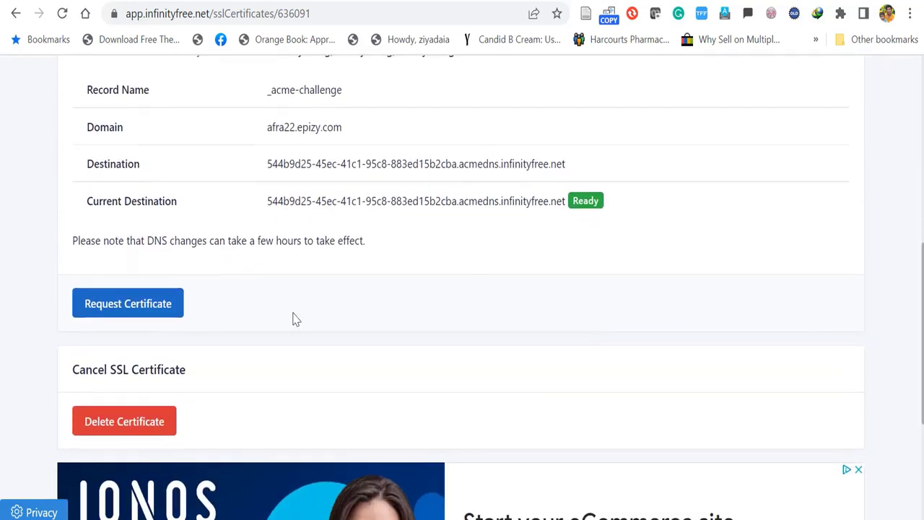
# - Request the ZeroSSL certificate for afra22.epizy.com now that the record is ready
pyautogui.click(160, 318)
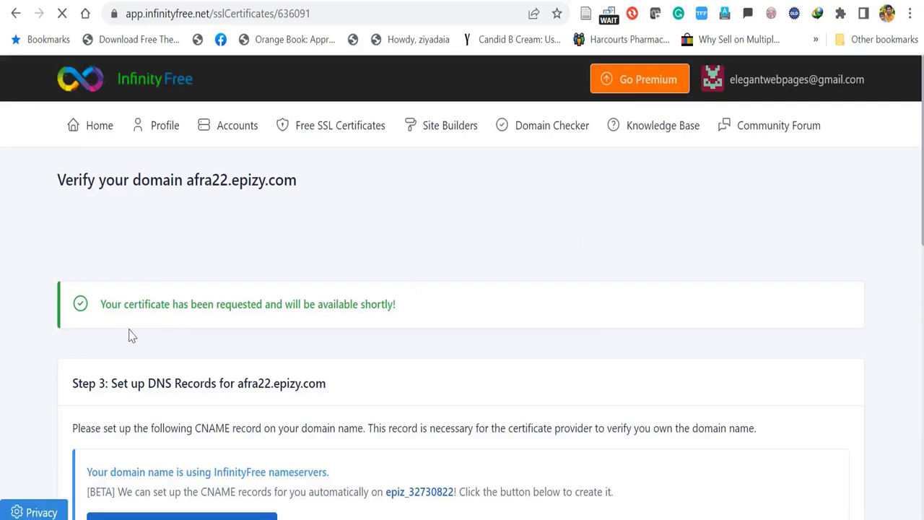
pyautogui.scroll(-3, 158, 321)
pyautogui.scroll(-3, 460, 287)
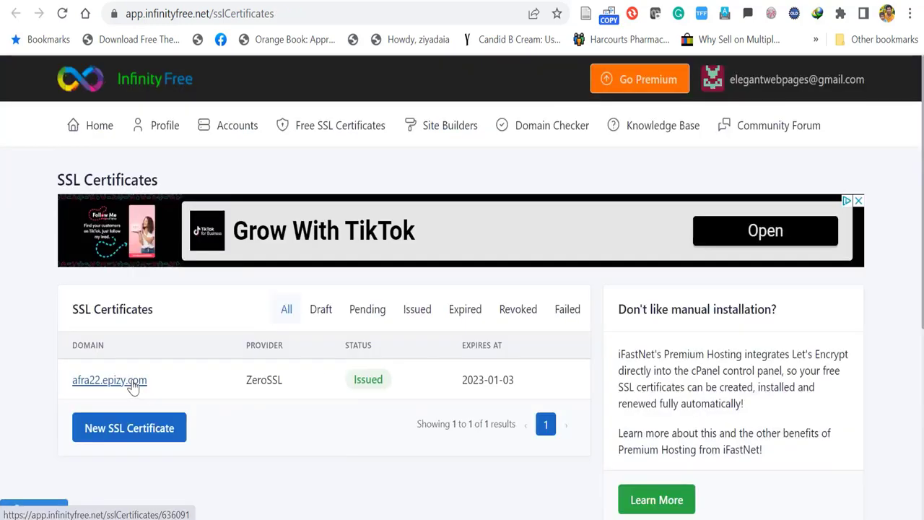
# - Open the issued afra22.epizy.com certificate to view its Step 4 installation page
pyautogui.click(109, 380)
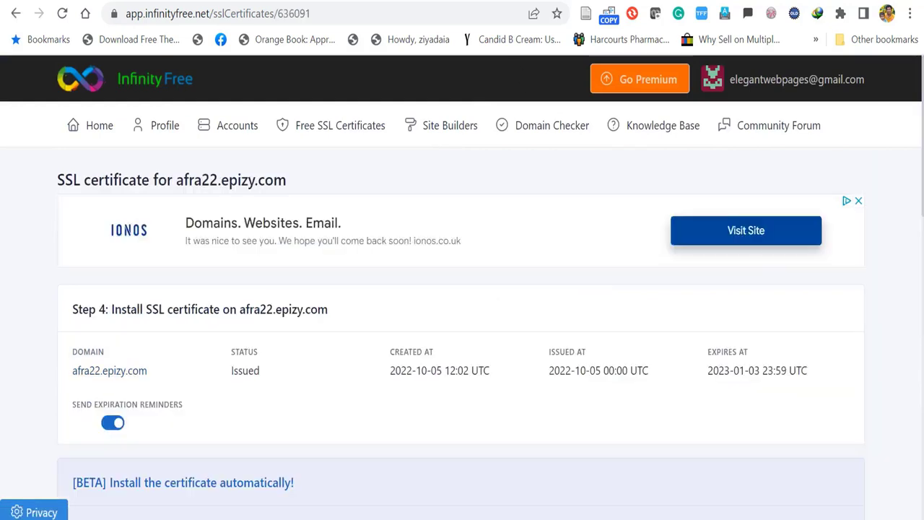
pyautogui.scroll(-1, 462, 289)
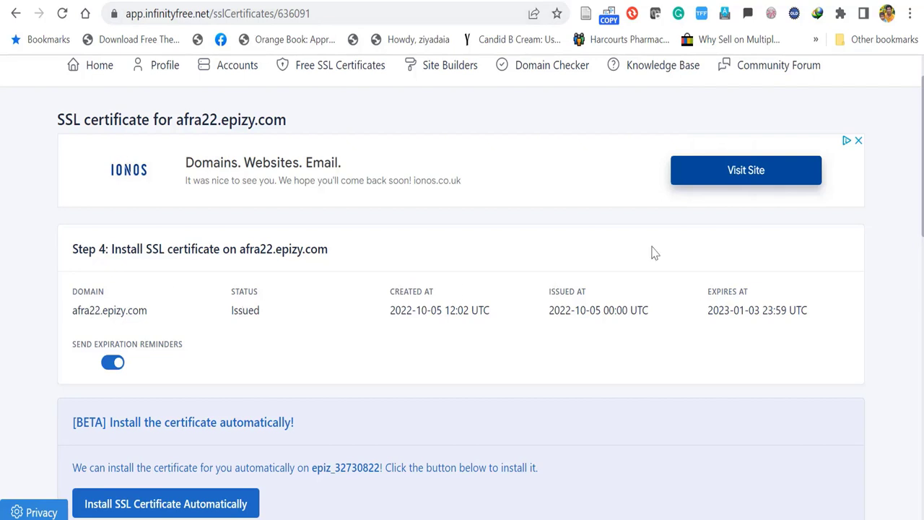
pyautogui.scroll(-1, 913, 156)
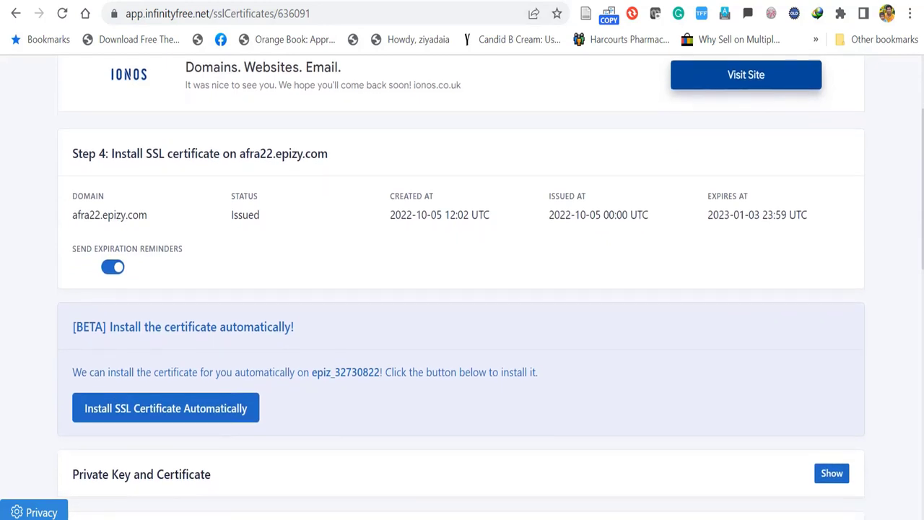
# - Install the afra22.epizy.com certificate automatically, review Step 5, and return to the certificates list
pyautogui.click(178, 416)
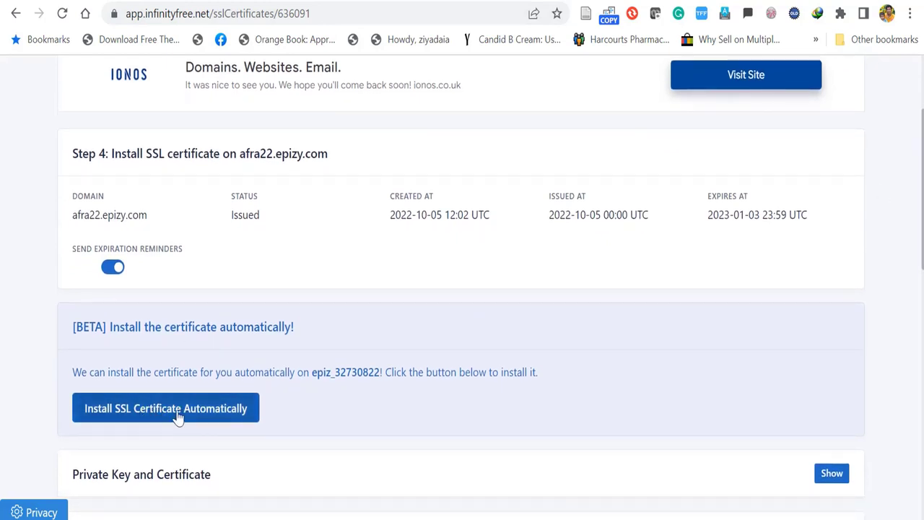
pyautogui.click(180, 419)
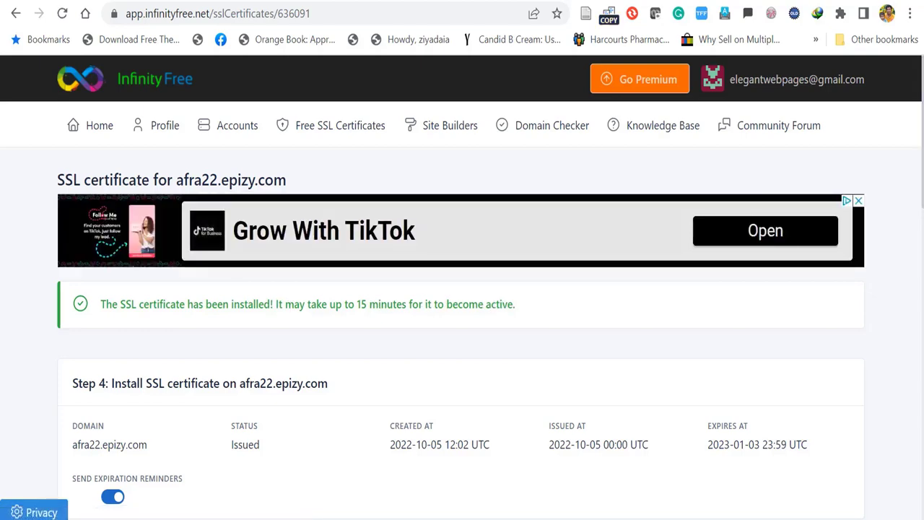
pyautogui.scroll(-2, 499, 303)
pyautogui.scroll(-1, 462, 288)
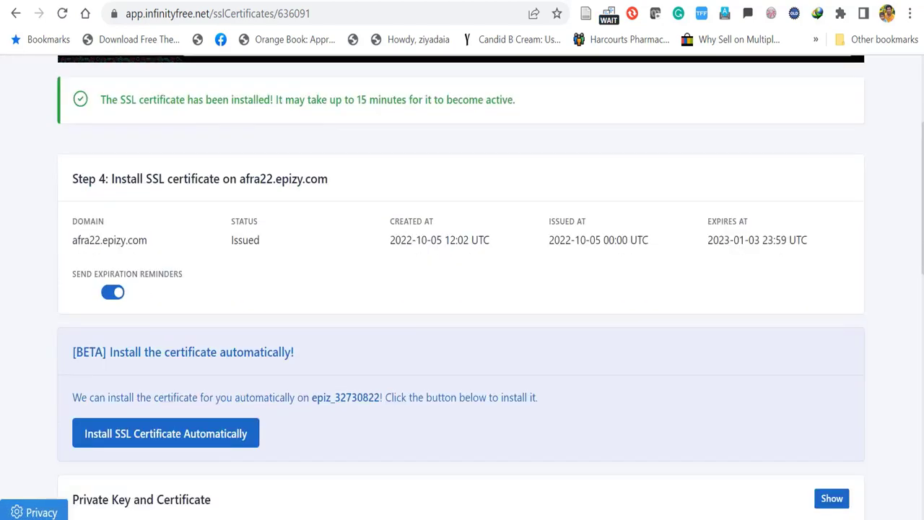
pyautogui.scroll(-1, 462, 289)
pyautogui.scroll(-4, 365, 307)
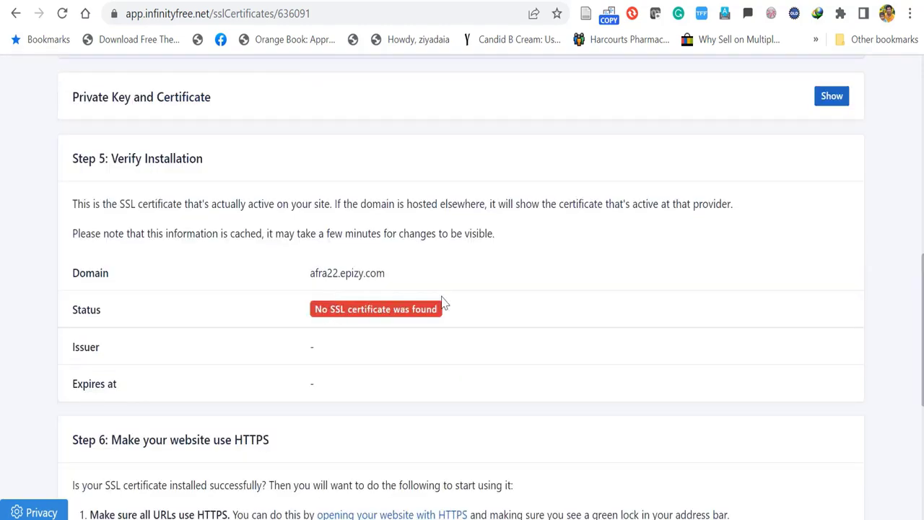
pyautogui.scroll(8, 918, 105)
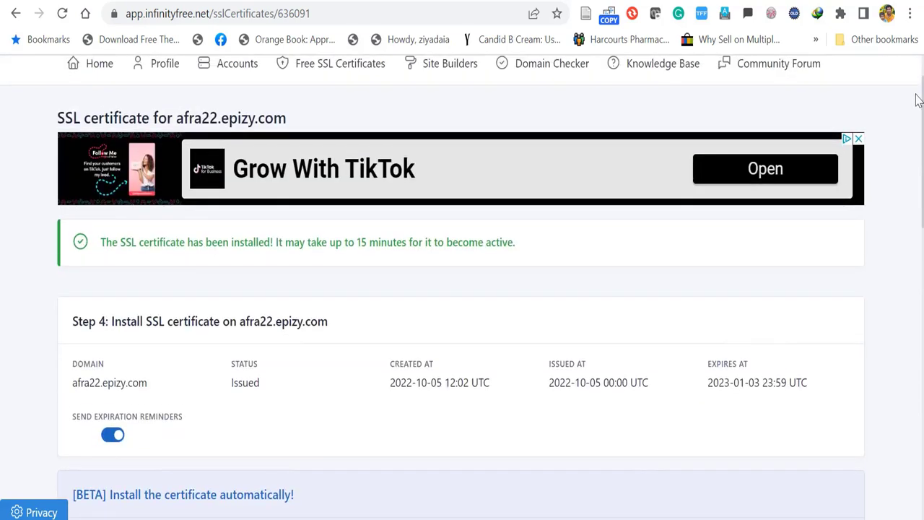
pyautogui.hotkey('alt', 'Left')
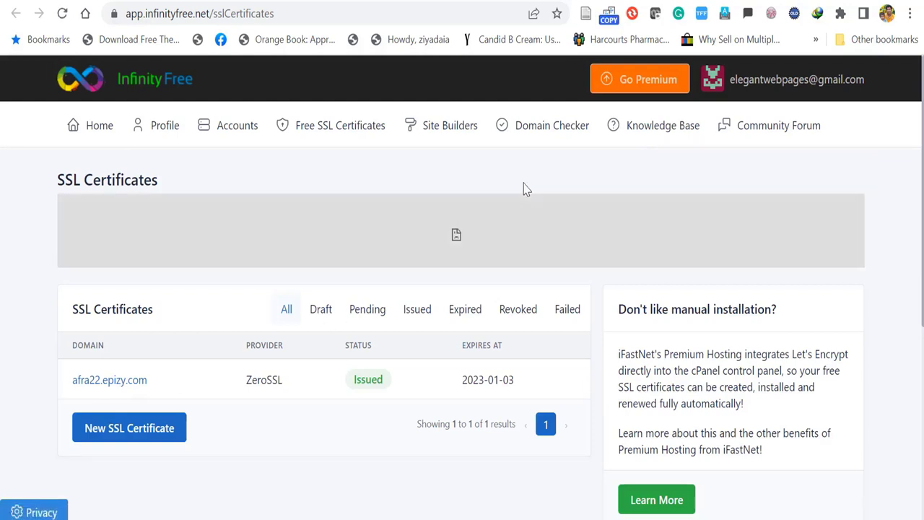
# - Open the afra22.epizy.com hosting account's control panel and launch Softaculous Apps Installer
pyautogui.click(237, 125)
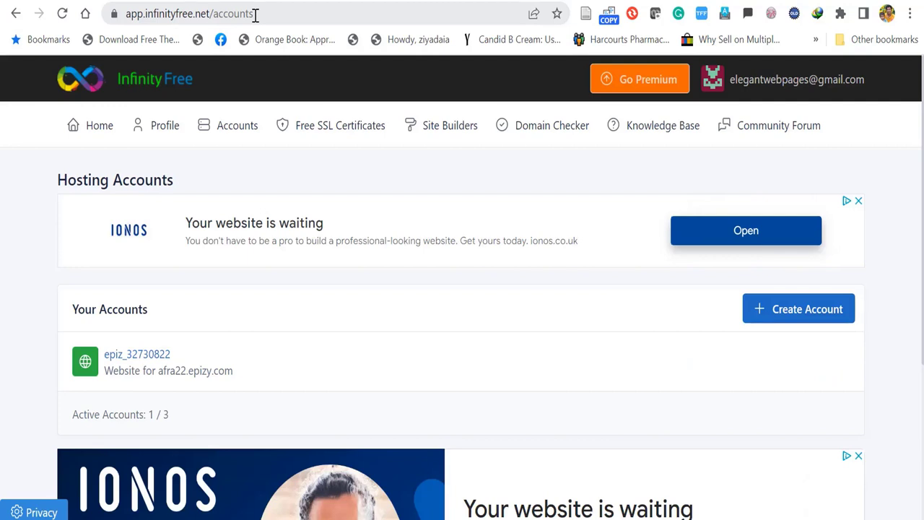
pyautogui.moveTo(255, 15); pyautogui.dragTo(124, 15)
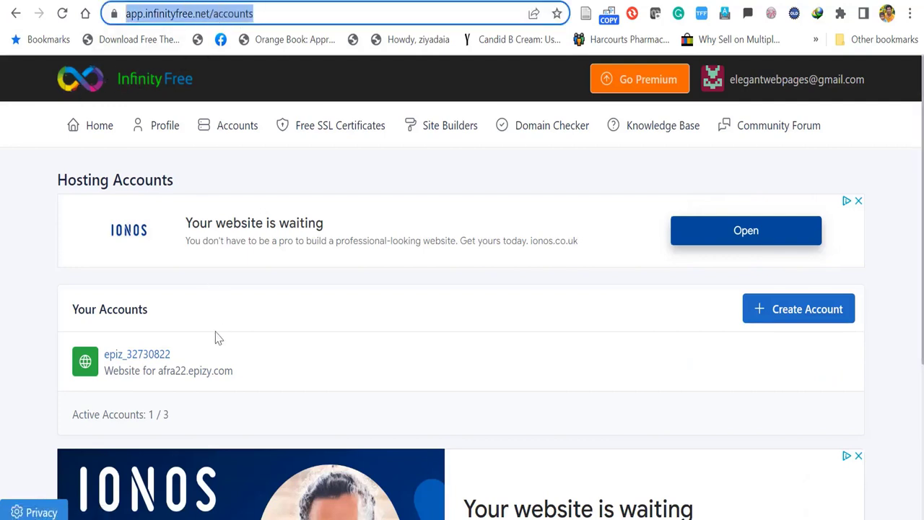
pyautogui.click(161, 365)
pyautogui.click(161, 364)
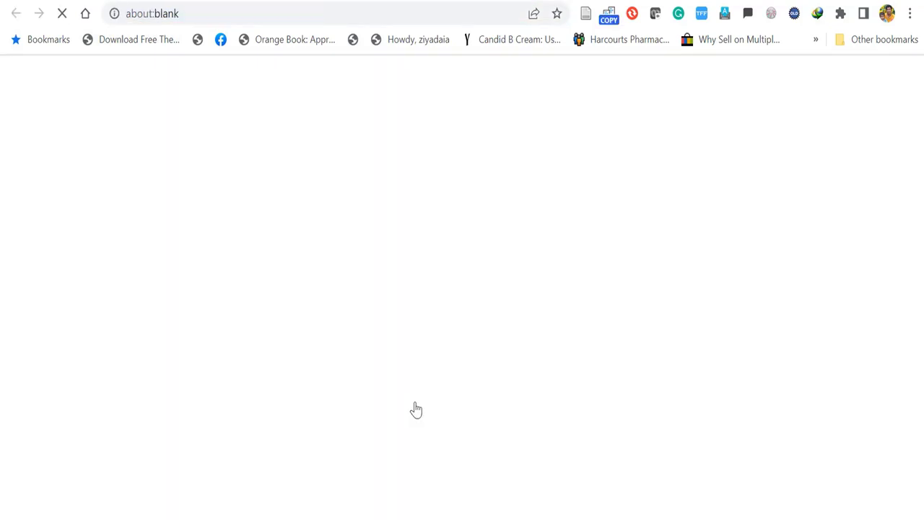
pyautogui.scroll(-10, 415, 409)
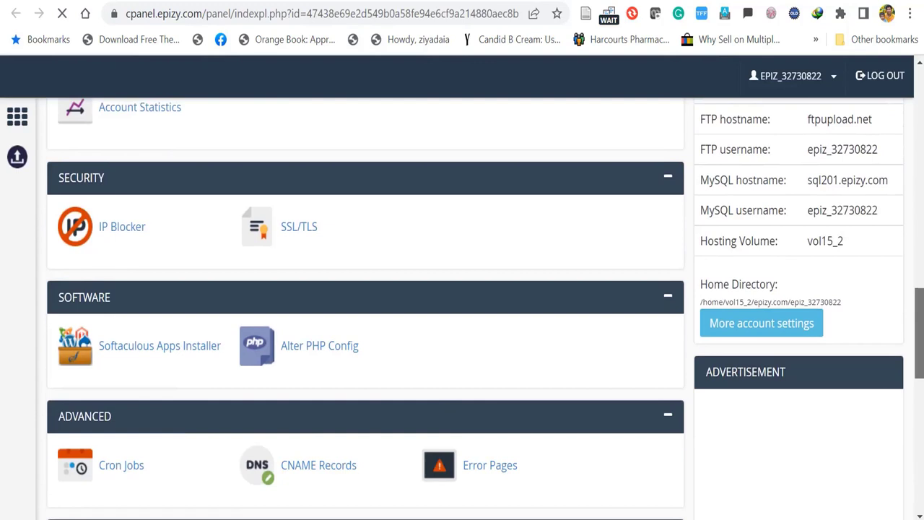
pyautogui.scroll(-2, 366, 311)
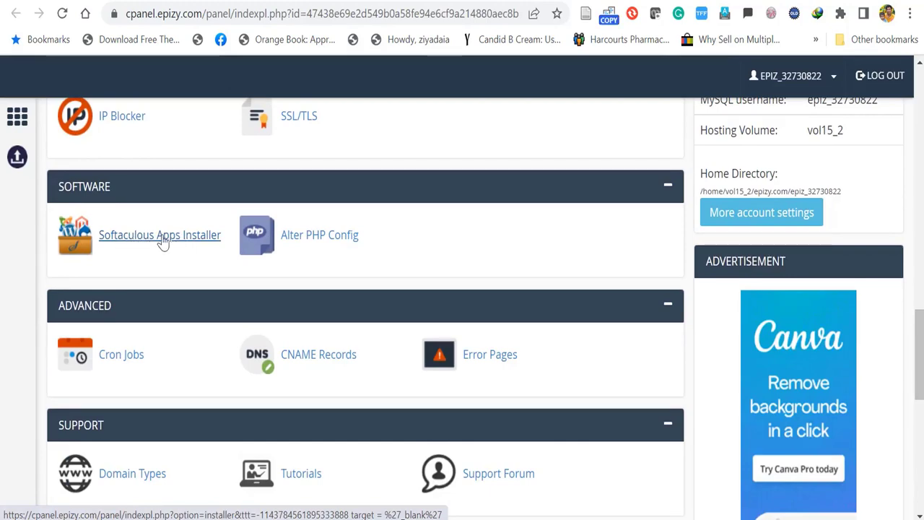
pyautogui.click(163, 244)
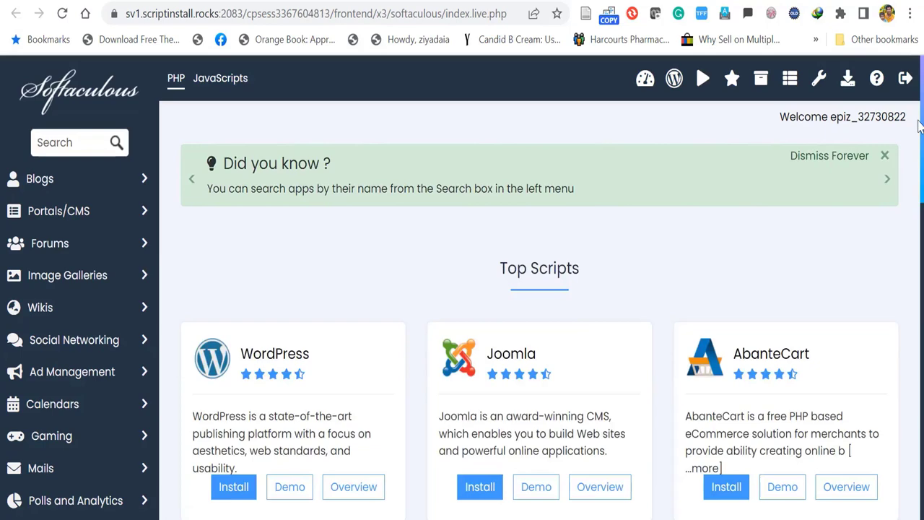
pyautogui.scroll(-3, 462, 276)
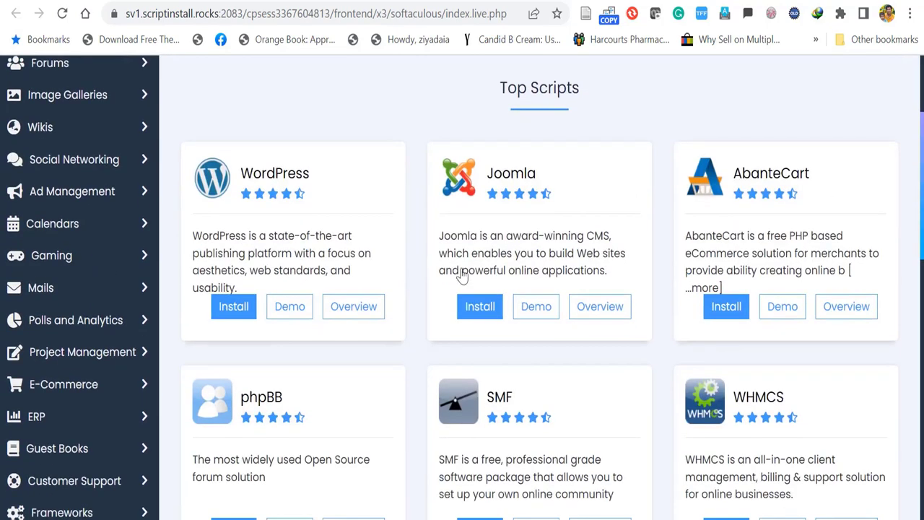
pyautogui.click(233, 306)
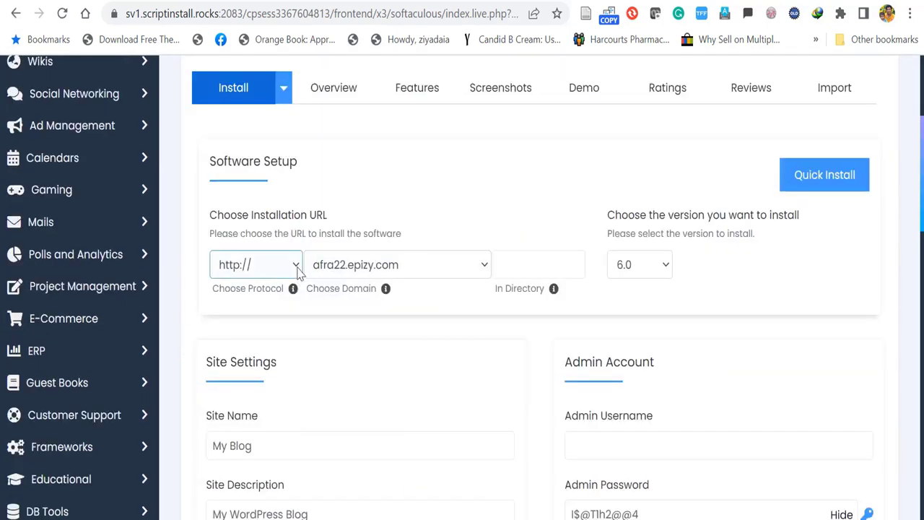
pyautogui.click(298, 268)
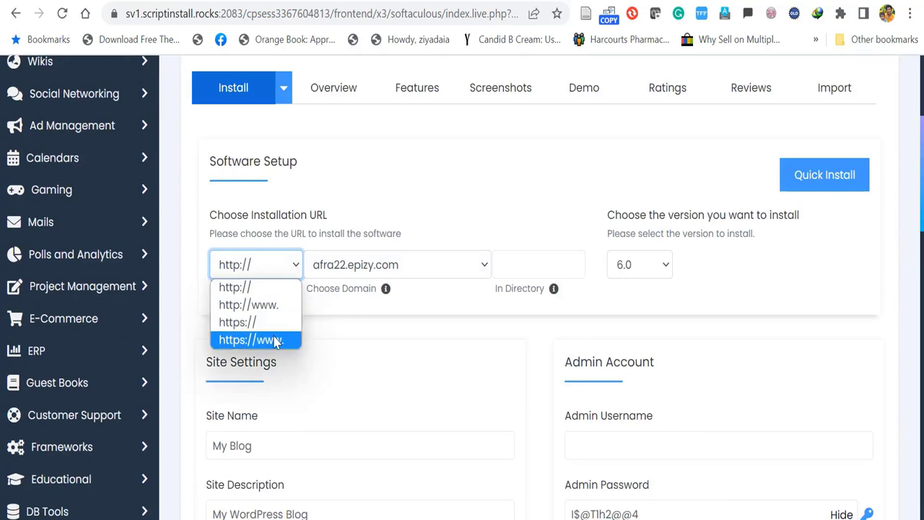
pyautogui.click(243, 338)
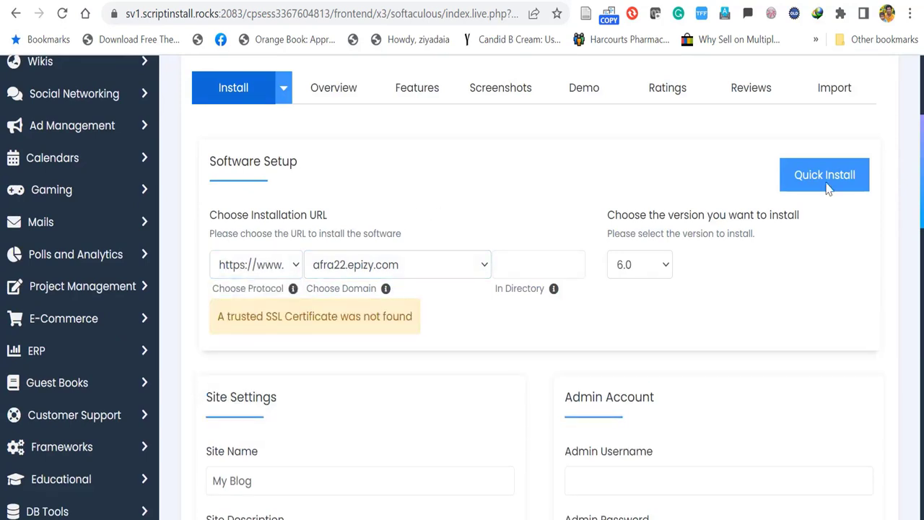
# - Enter the admin password and run the WordPress installation
pyautogui.moveTo(920, 173); pyautogui.dragTo(920, 197)
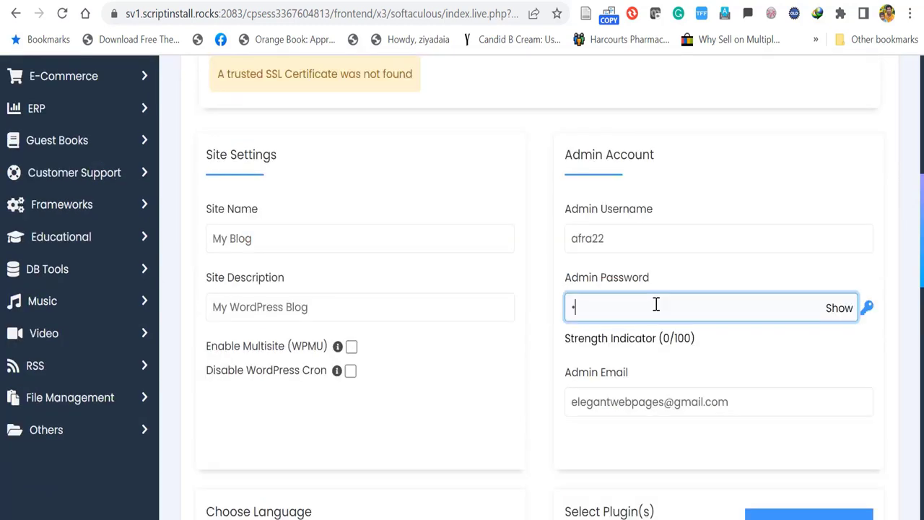
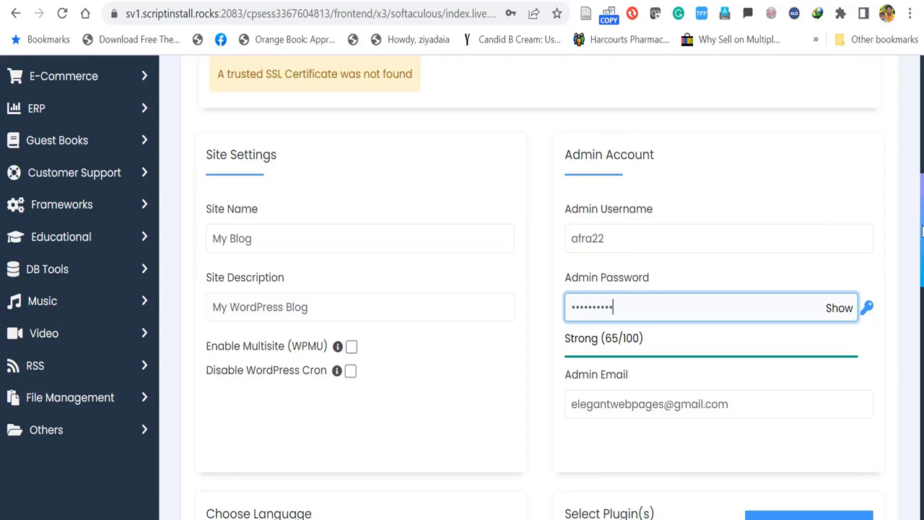
pyautogui.scroll(-10, 546, 325)
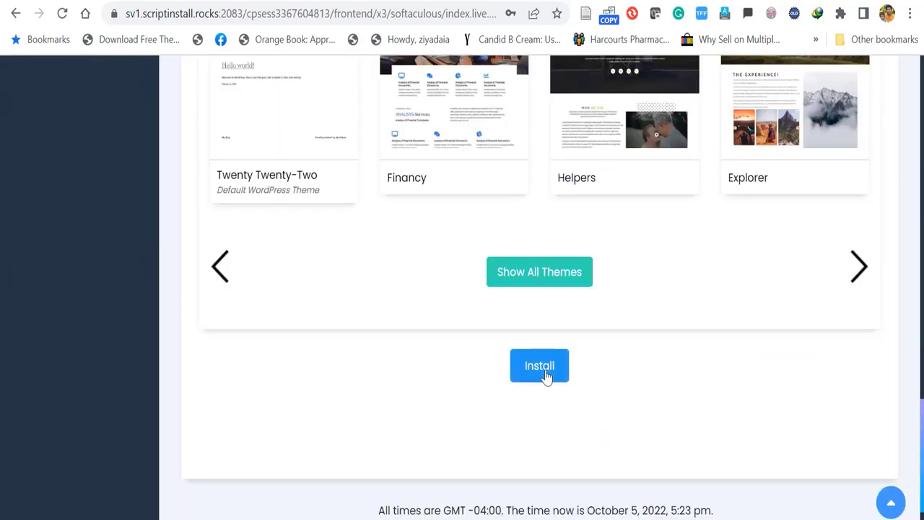
pyautogui.click(546, 372)
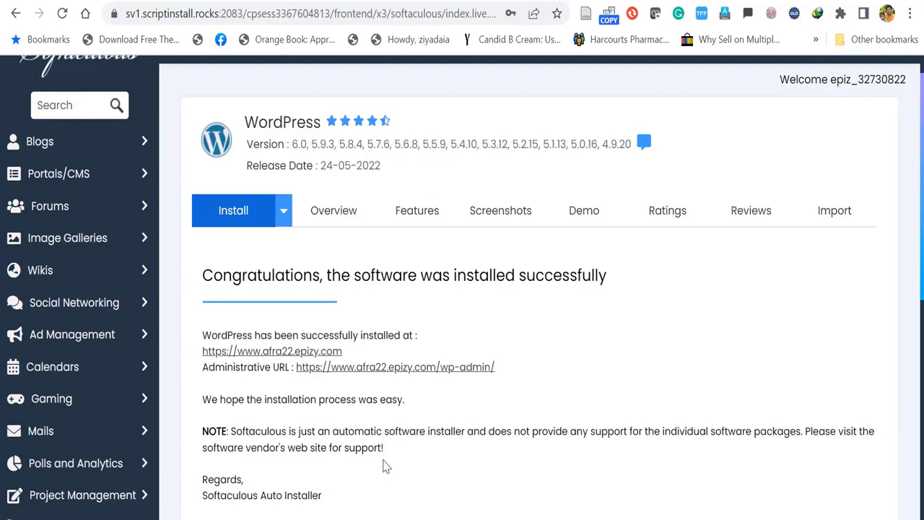
# - Preview the new afra22.epizy.com site, then open its wp-admin dashboard from the success page
pyautogui.click(319, 352)
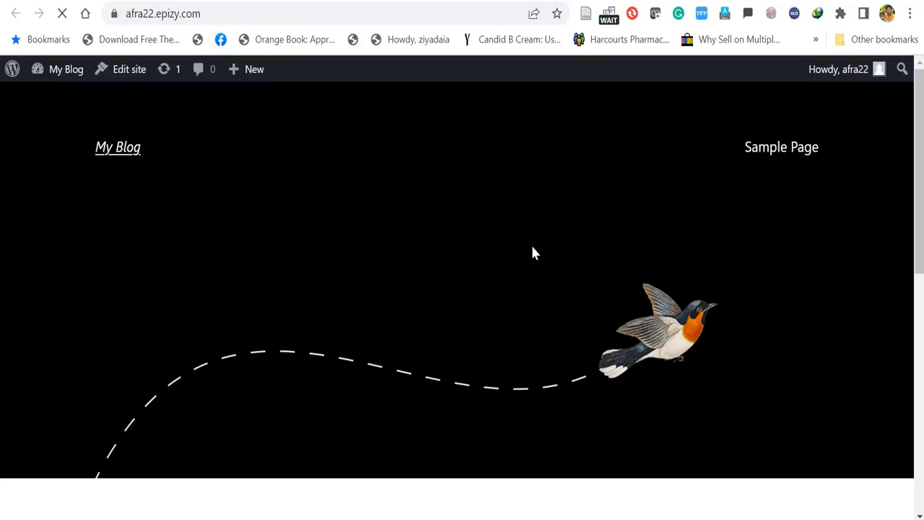
pyautogui.scroll(-8, 880, 179)
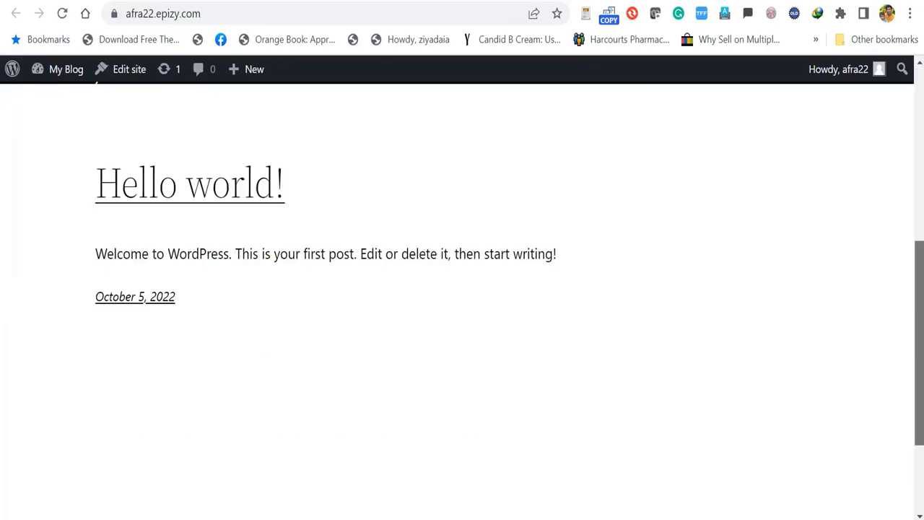
pyautogui.scroll(6, 907, 150)
pyautogui.hotkey('ctrl', 'shift', 'Tab')
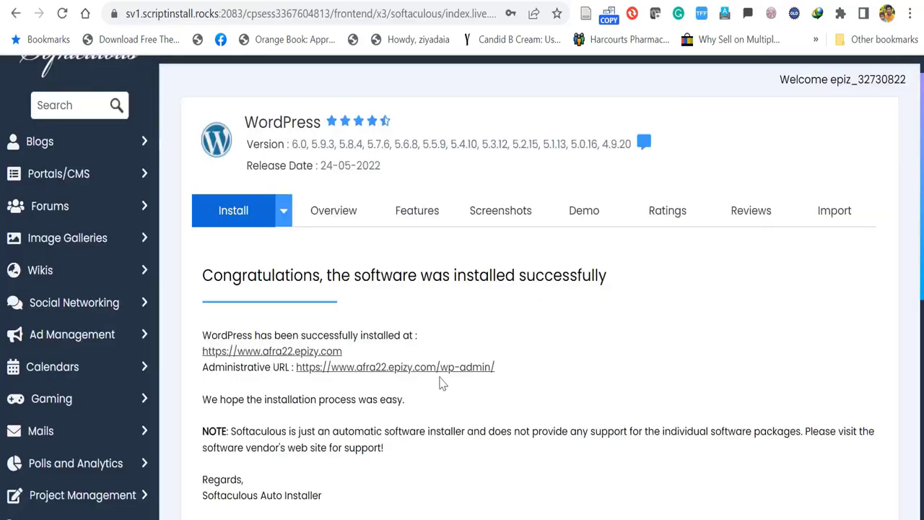
pyautogui.click(449, 368)
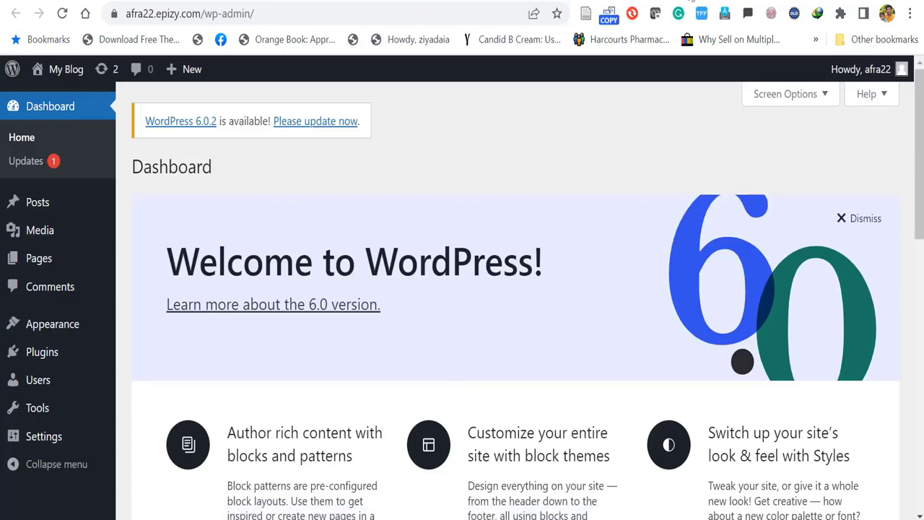
# - Go to Appearance > Themes and complete the WordPress database update
pyautogui.moveTo(26, 328)
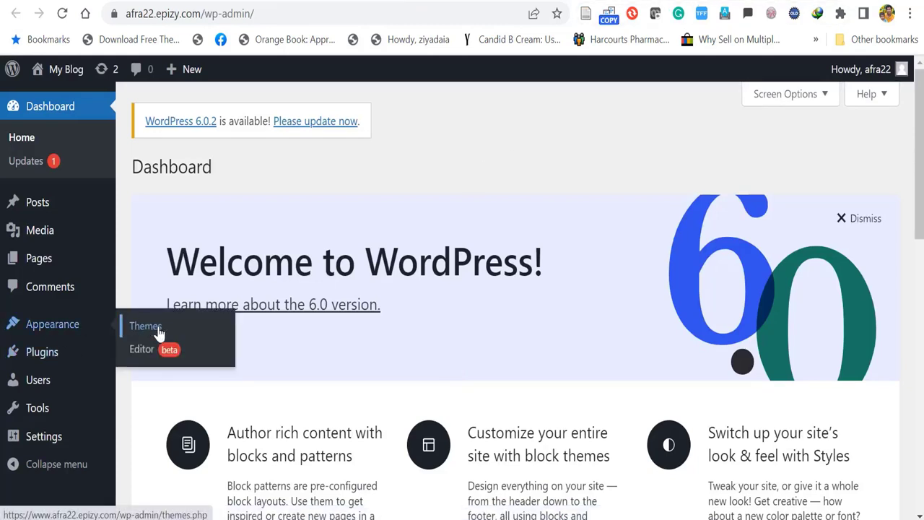
pyautogui.click(158, 333)
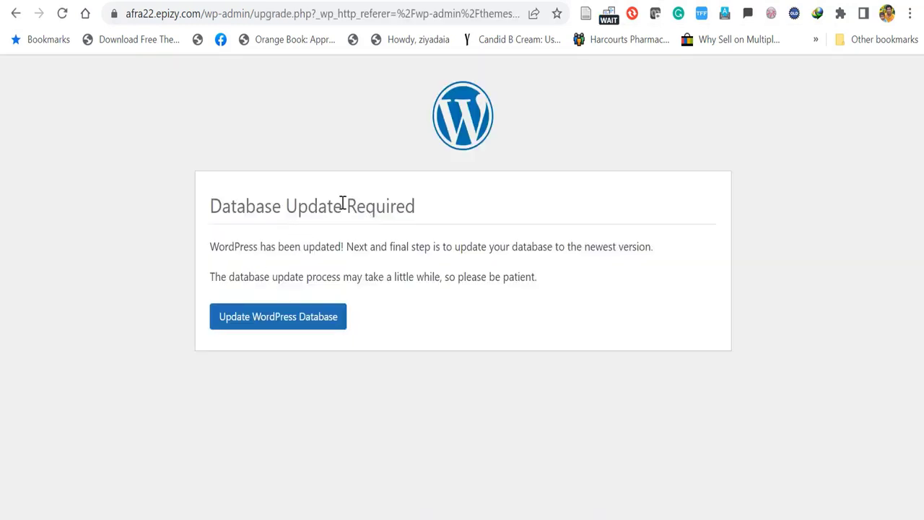
pyautogui.click(266, 319)
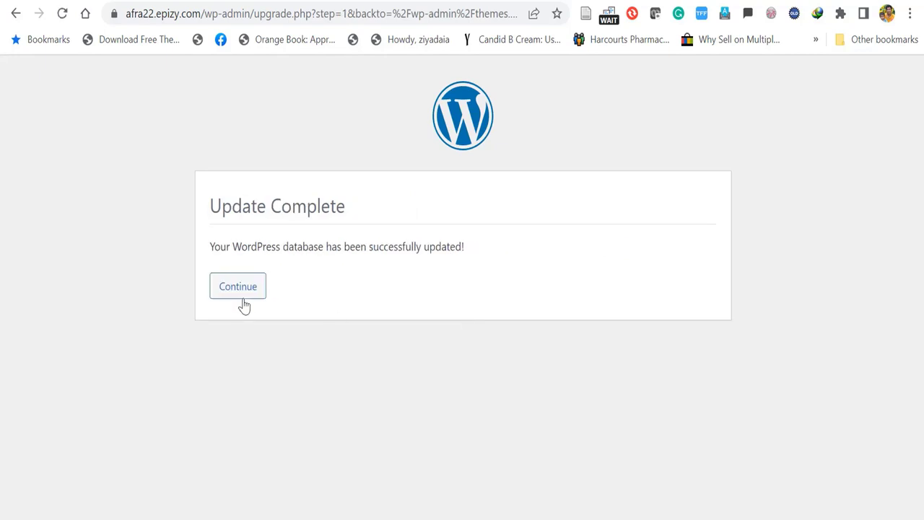
pyautogui.click(239, 288)
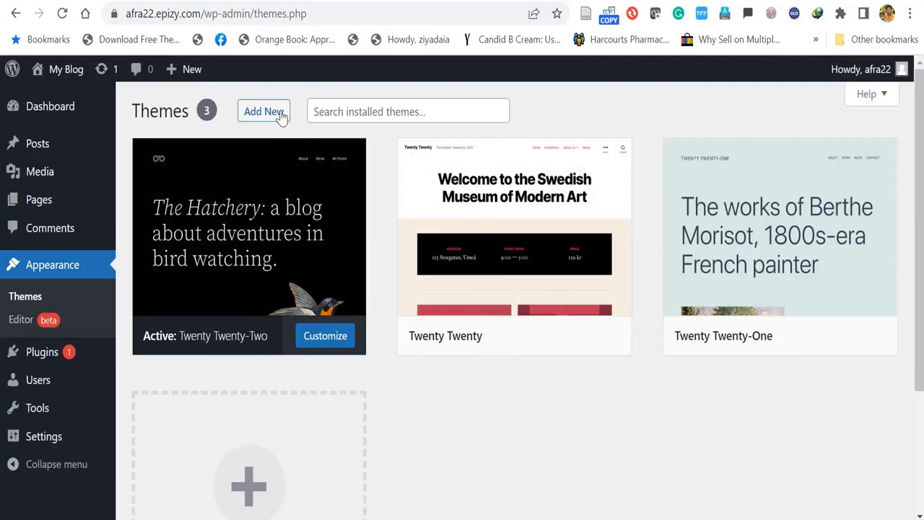
# - Add a new theme by searching for Astra, then install and activate it
pyautogui.click(280, 114)
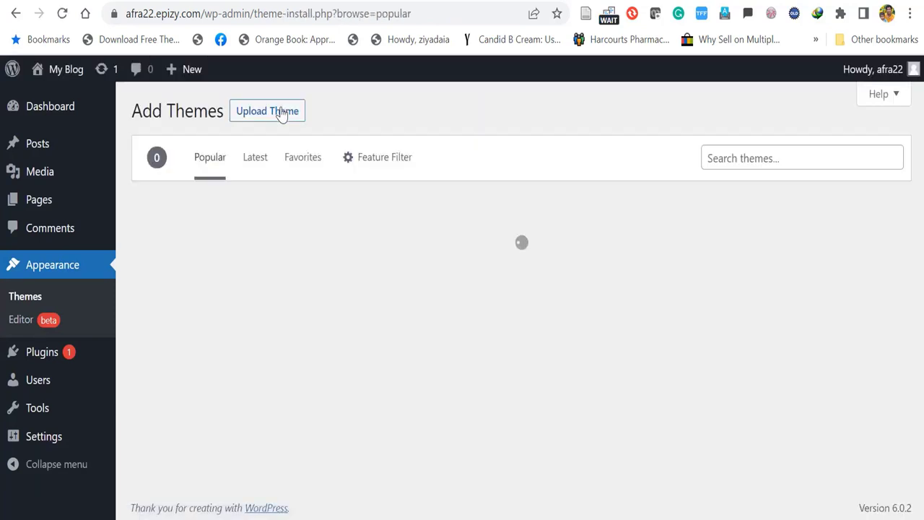
pyautogui.click(731, 158)
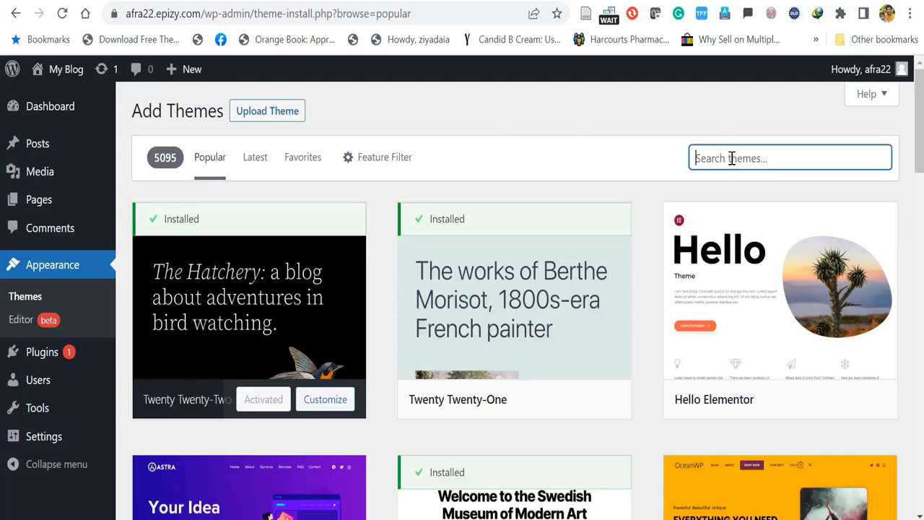
pyautogui.write('astra')
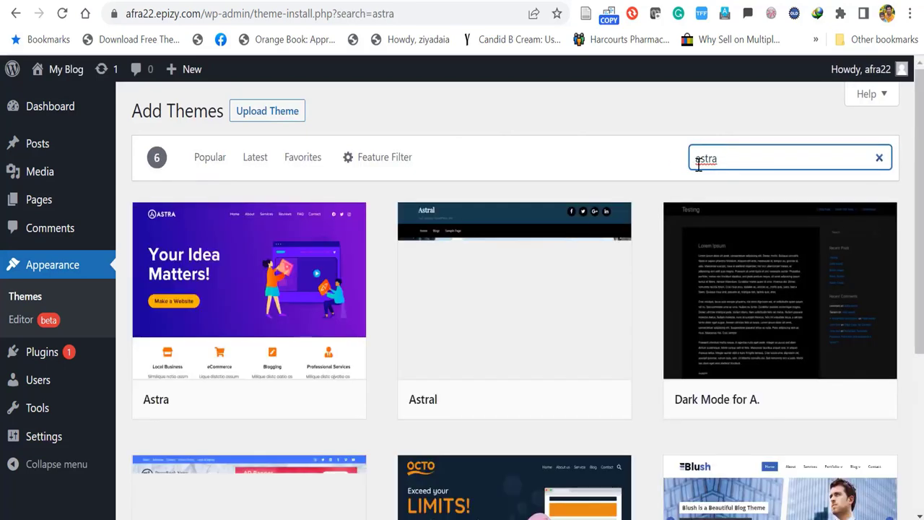
pyautogui.moveTo(183, 331)
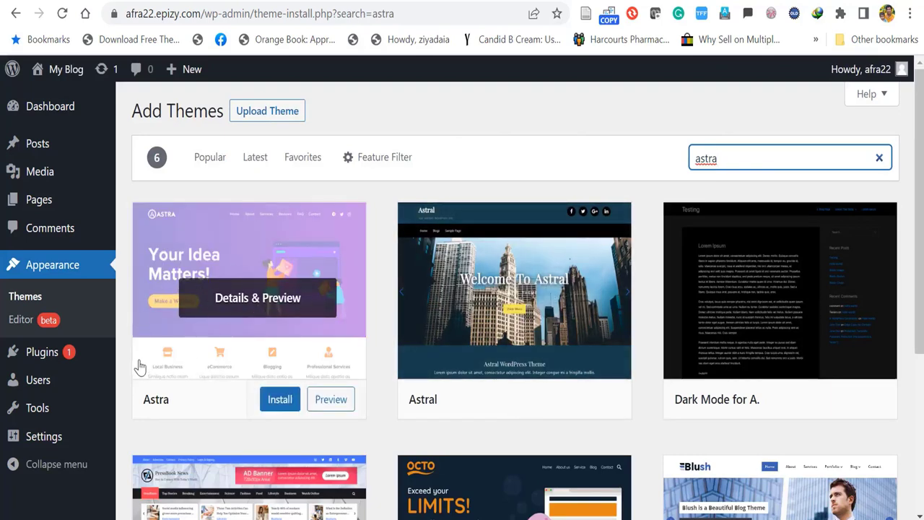
pyautogui.click(278, 401)
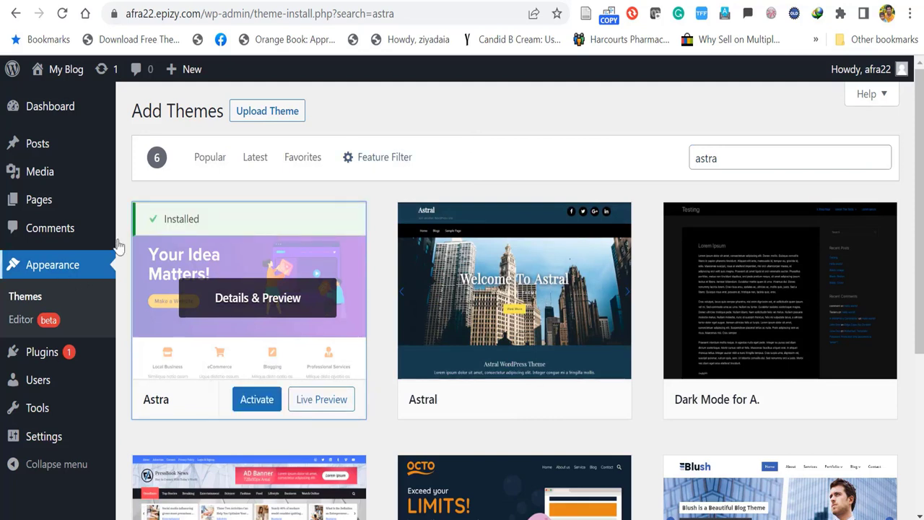
pyautogui.click(252, 402)
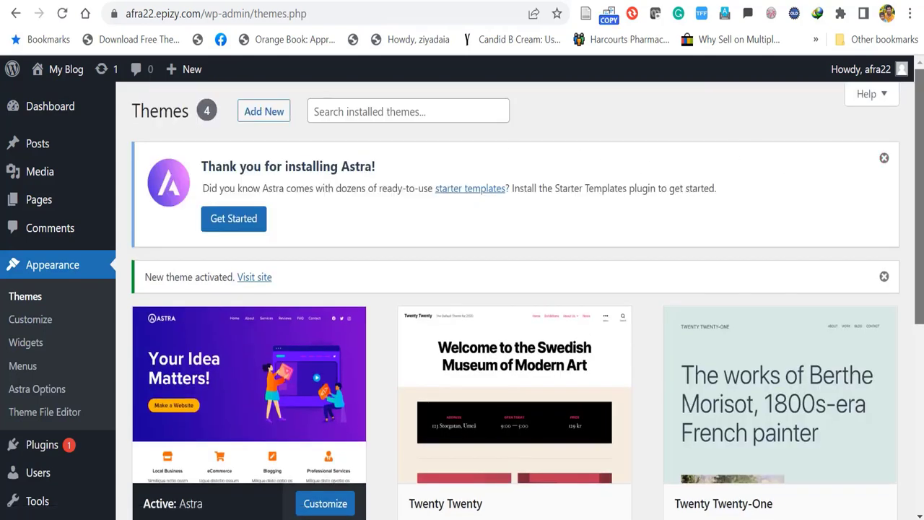
# - Install and activate the Starter Templates plugin from the Astra notice
pyautogui.scroll(-2, 918, 194)
pyautogui.scroll(-2, 918, 195)
pyautogui.scroll(4, 921, 173)
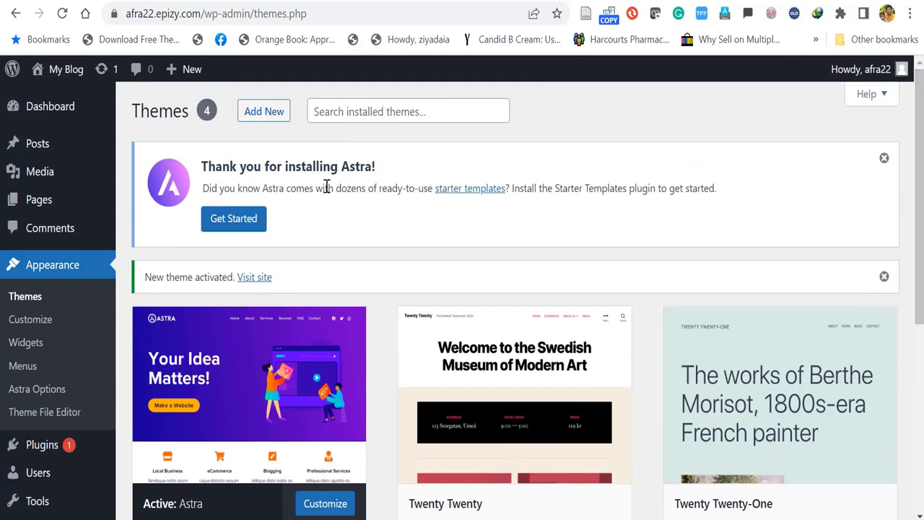
pyautogui.click(233, 226)
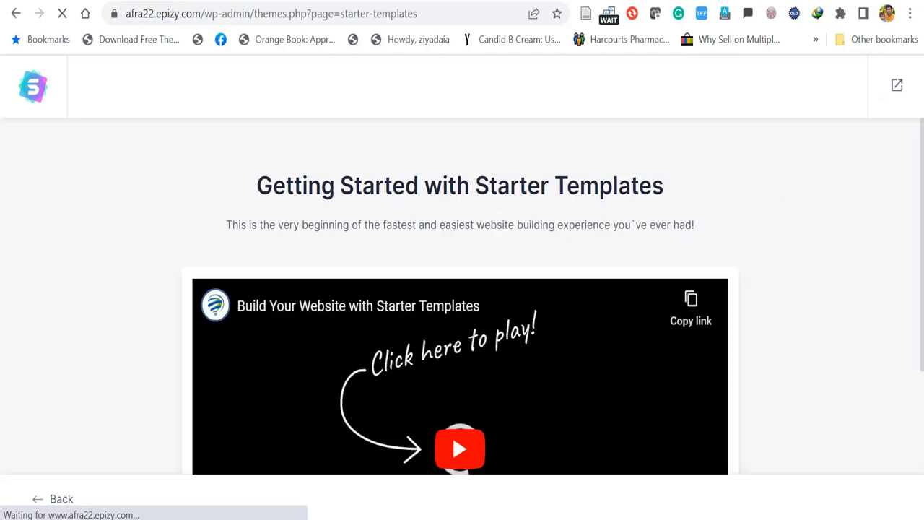
# - Begin building the website from starter templates and choose Elementor as page builder
pyautogui.scroll(-3, 461, 288)
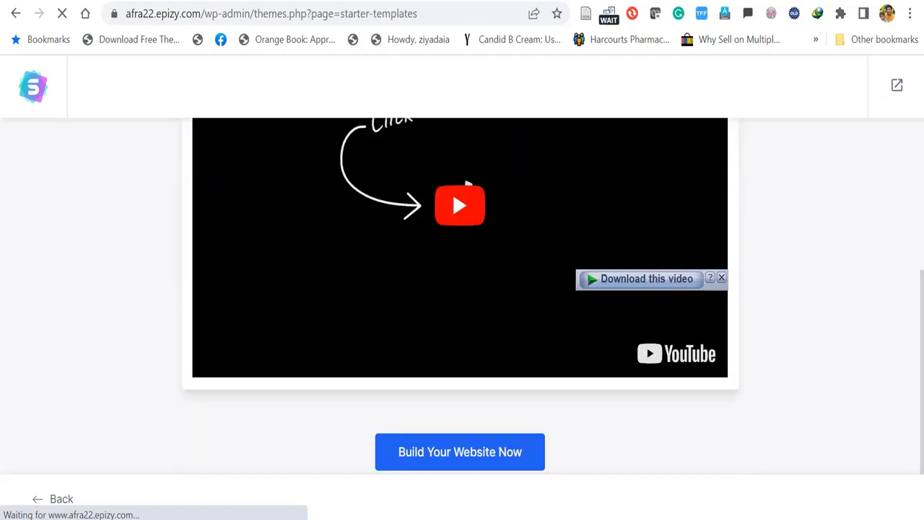
pyautogui.click(451, 460)
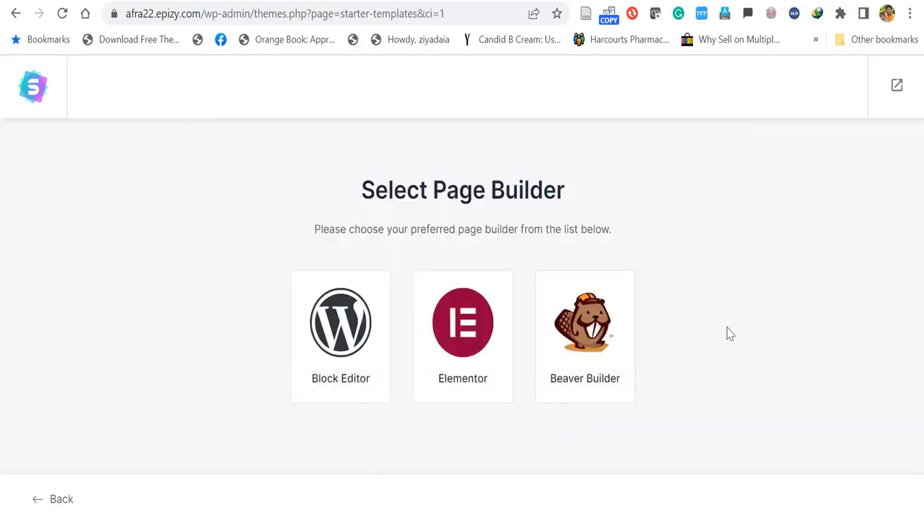
pyautogui.click(465, 330)
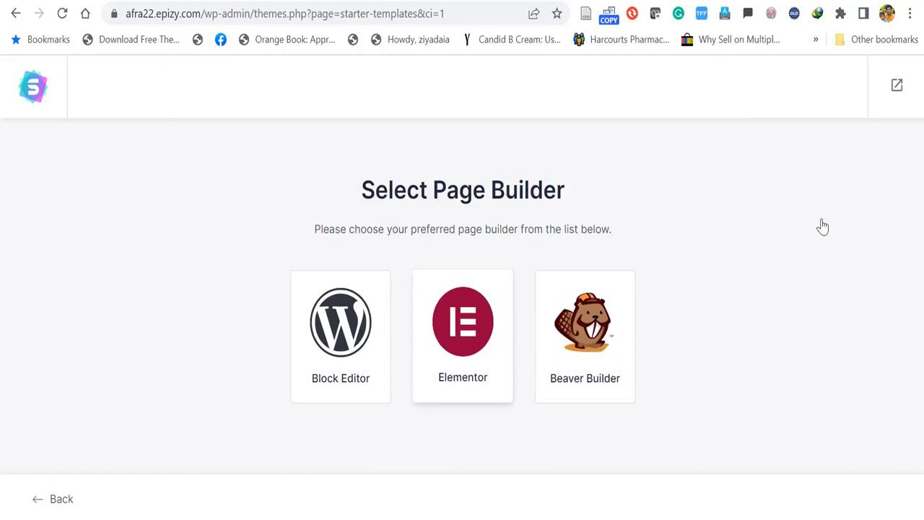
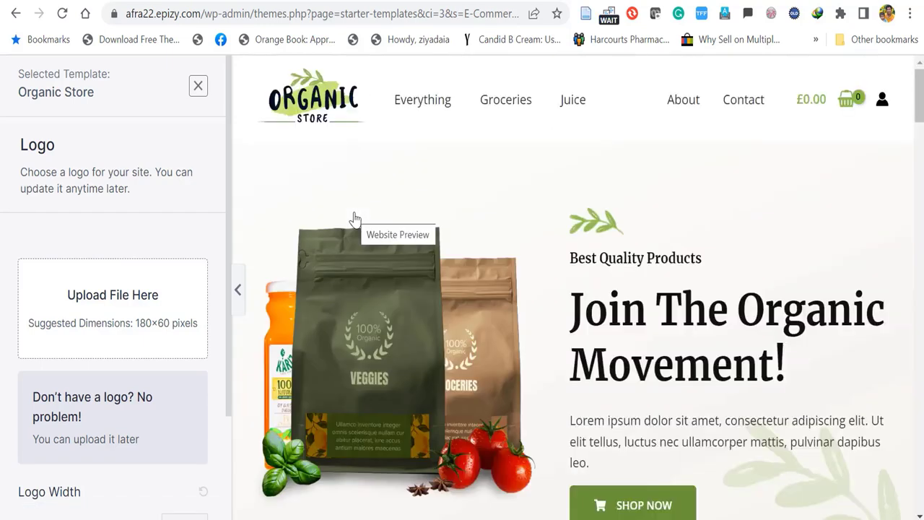
# - Skip the logo step for the Organic Store template without adding a logo
pyautogui.scroll(-10, 755, 120)
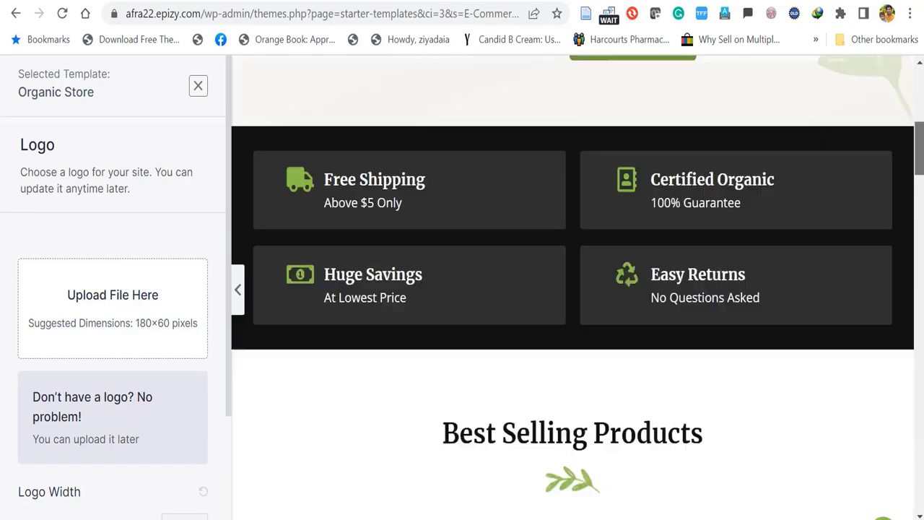
pyautogui.scroll(-15, 577, 287)
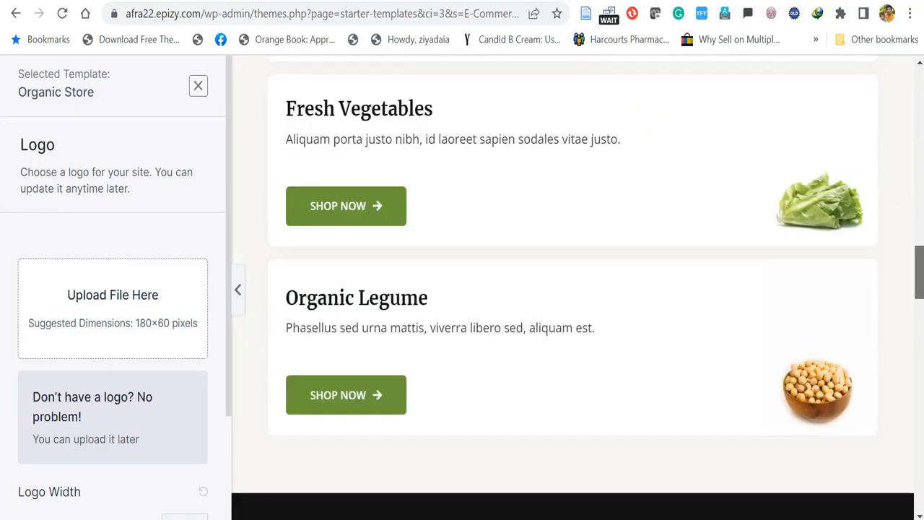
pyautogui.scroll(-15, 572, 288)
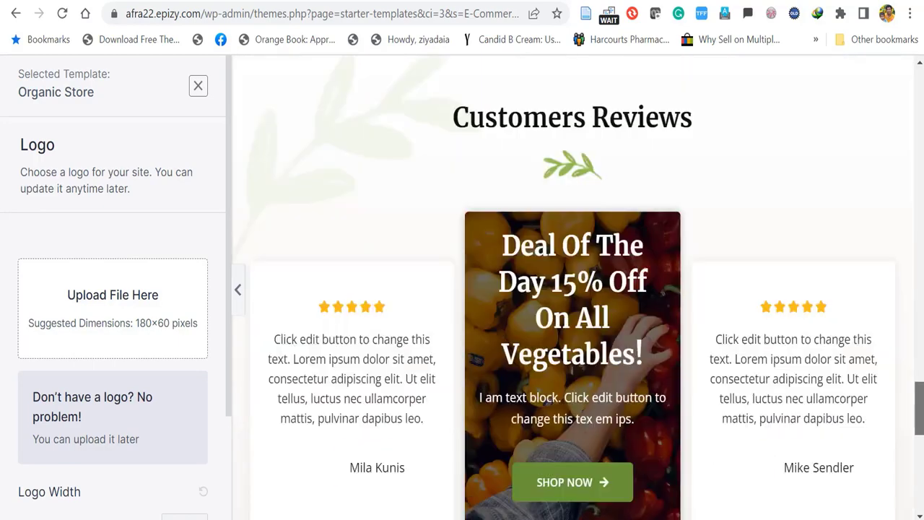
pyautogui.scroll(20, 260, 276)
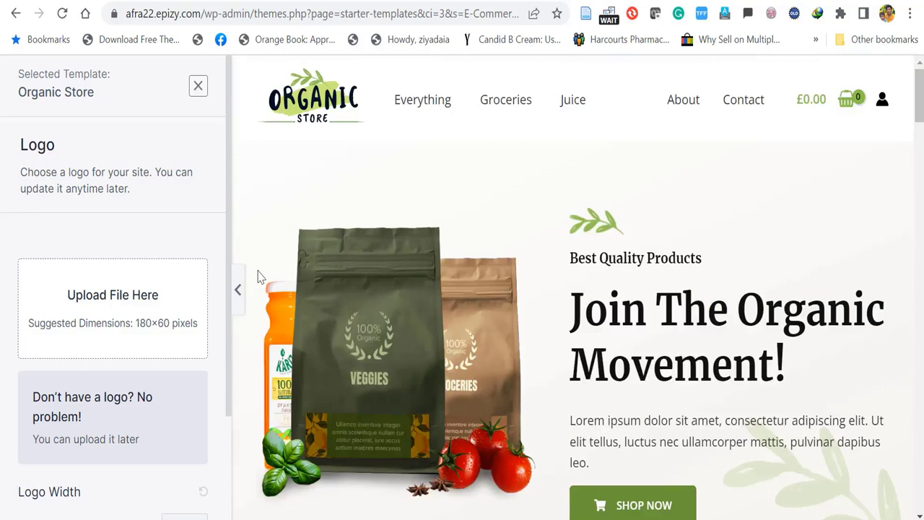
pyautogui.scroll(-2, 204, 413)
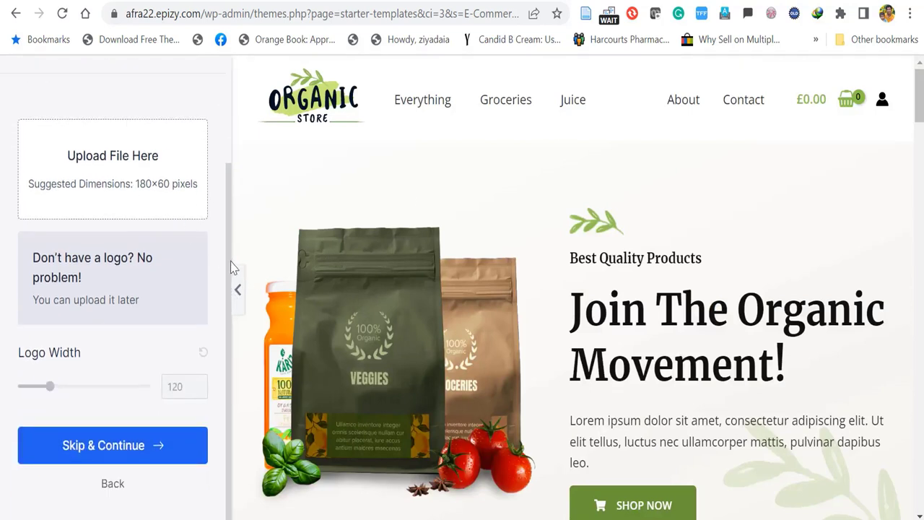
pyautogui.scroll(2, 231, 217)
pyautogui.scroll(-2, 209, 354)
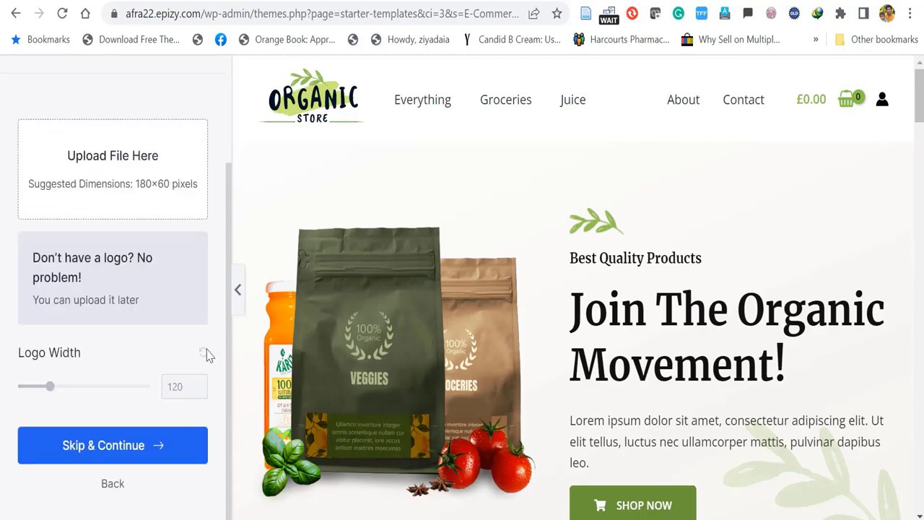
pyautogui.click(99, 445)
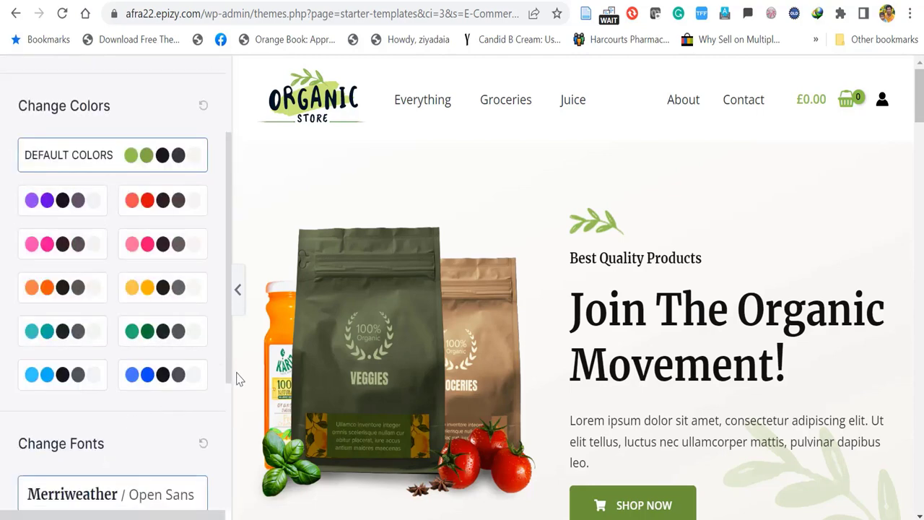
pyautogui.scroll(-3, 217, 474)
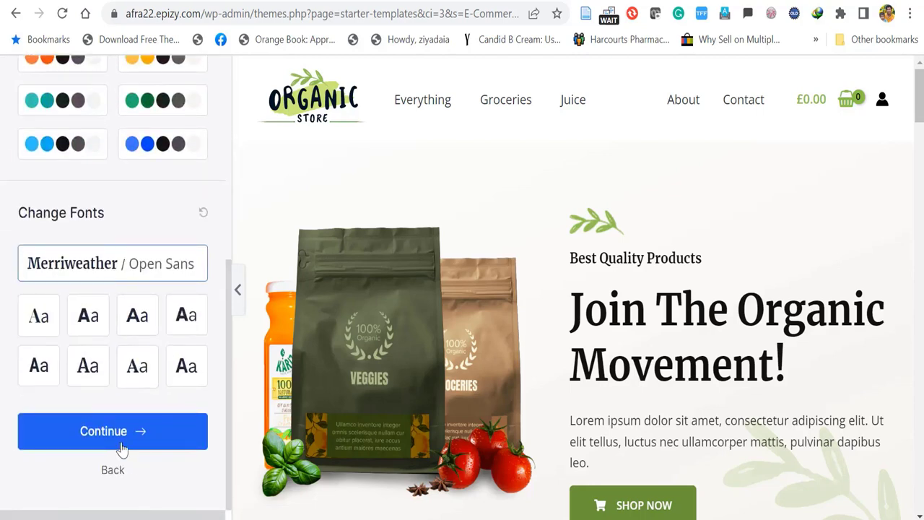
# - Keep Default Colors and Merriweather/Open Sans, then build the site with all Advanced Options checked
pyautogui.click(113, 432)
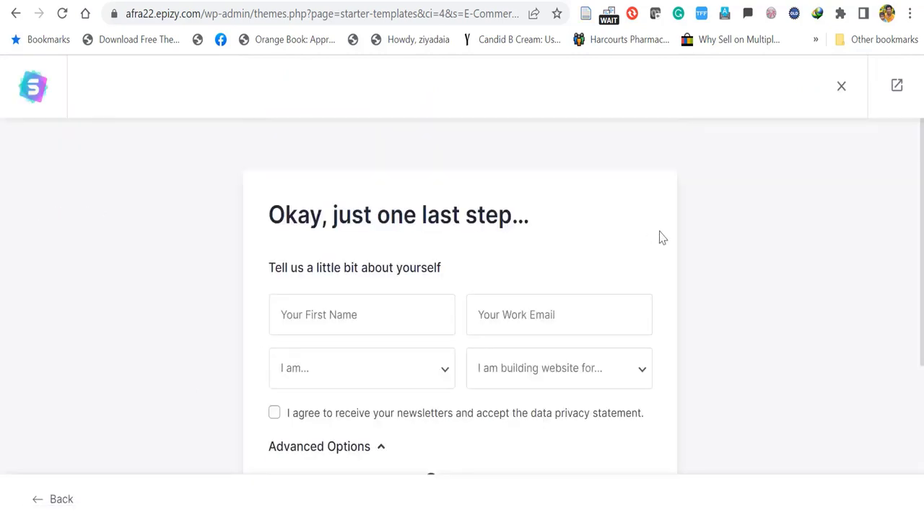
pyautogui.scroll(-5, 920, 296)
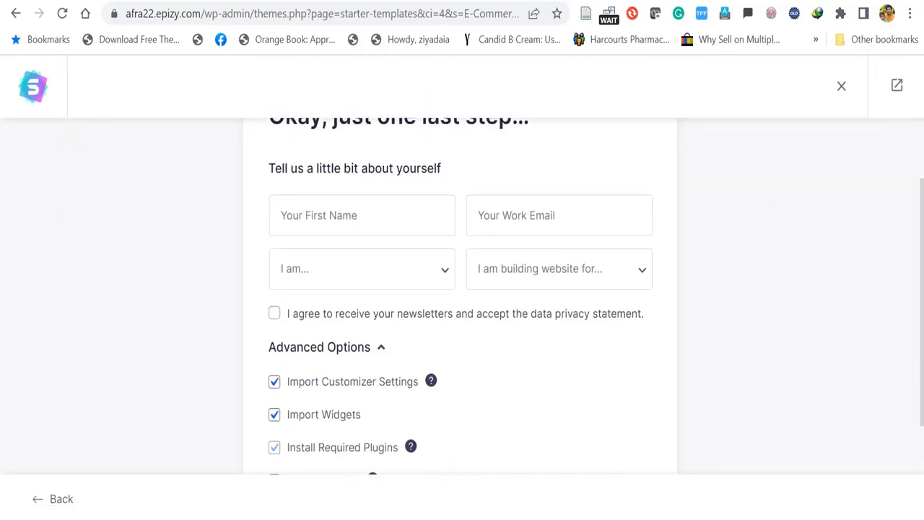
pyautogui.scroll(5, 920, 296)
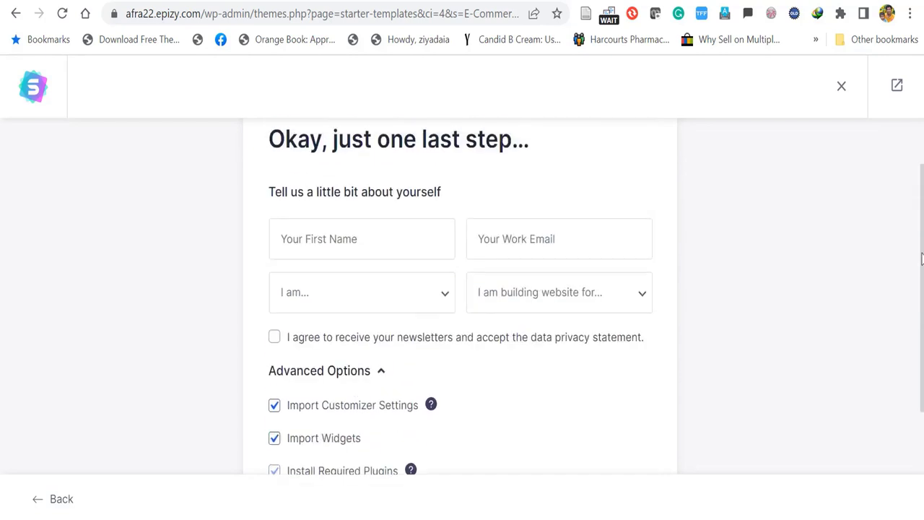
pyautogui.scroll(-5, 920, 296)
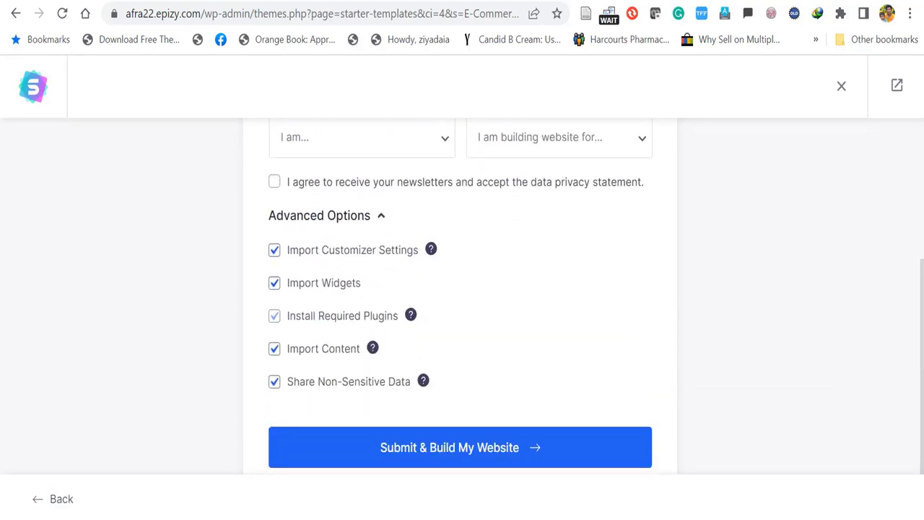
pyautogui.scroll(-1, 909, 431)
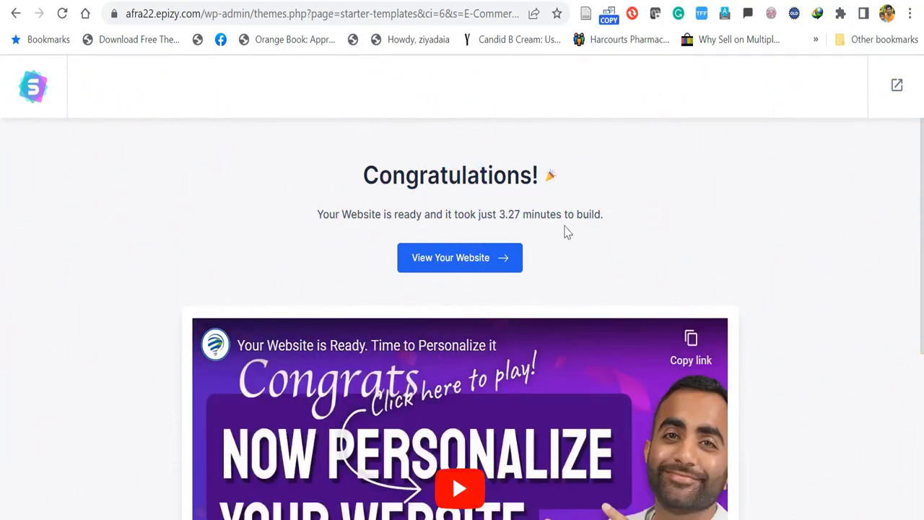
# - View the live Organic Store homepage, scrolling past the grocery products to the footer and back
pyautogui.click(457, 267)
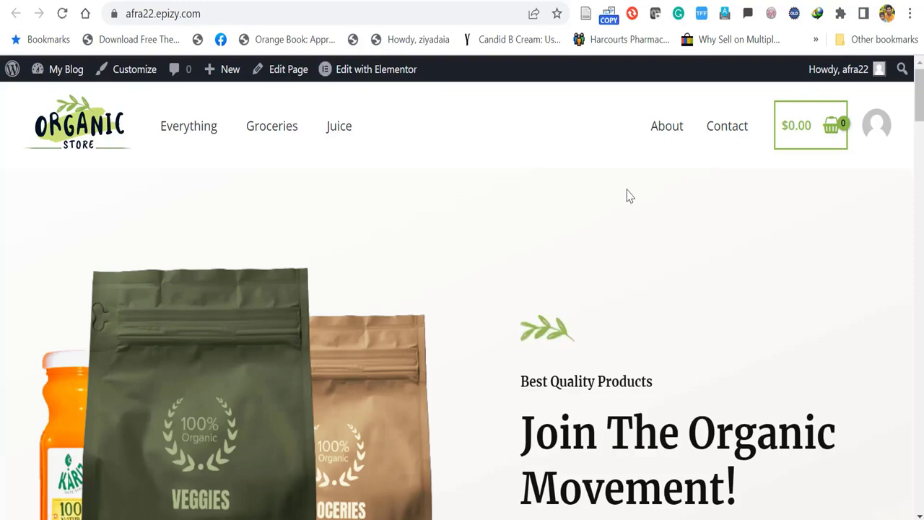
pyautogui.scroll(-10, 462, 289)
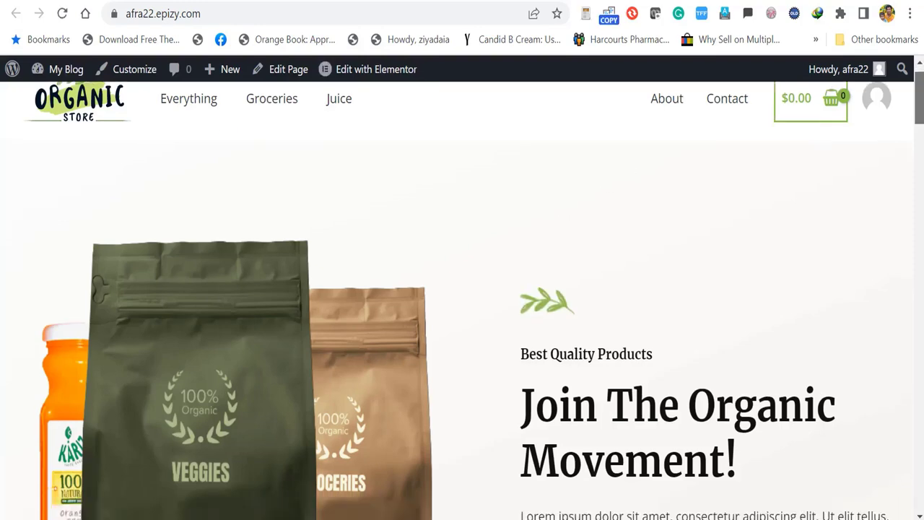
pyautogui.scroll(-10, 462, 288)
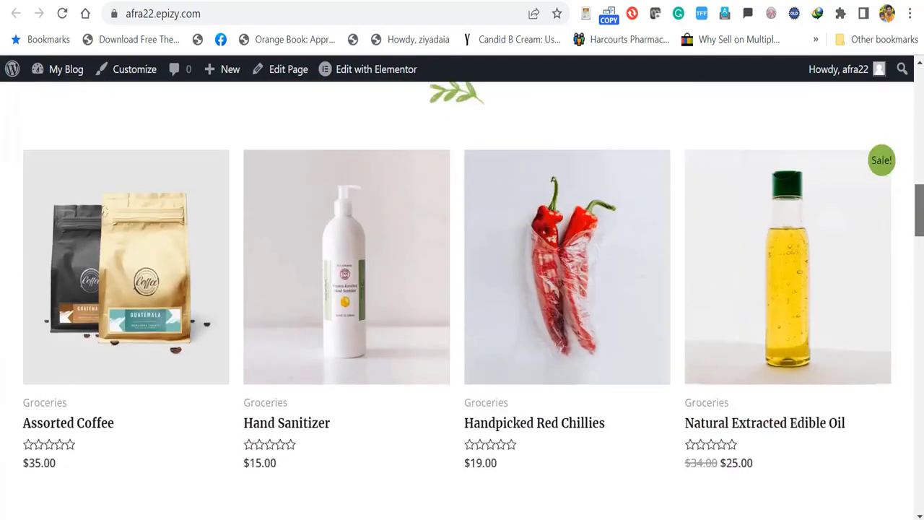
pyautogui.scroll(-15, 919, 503)
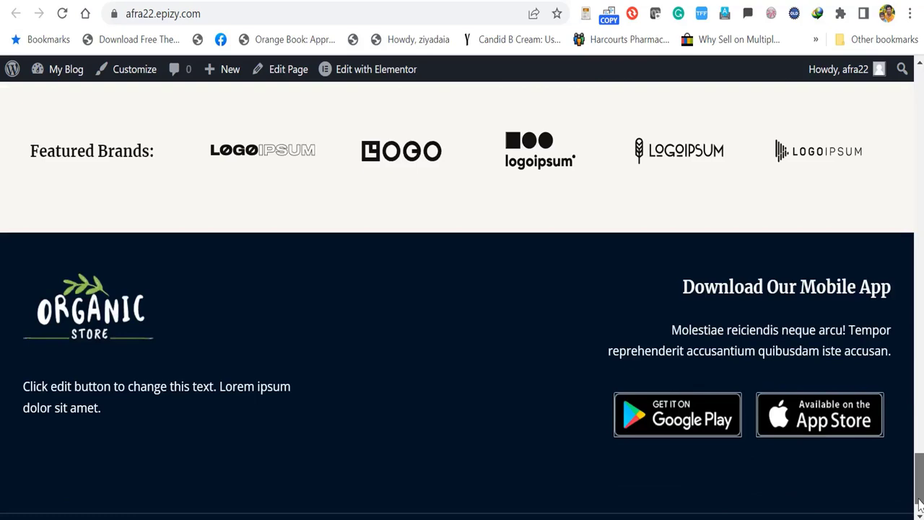
pyautogui.moveTo(919, 503); pyautogui.dragTo(920, 94)
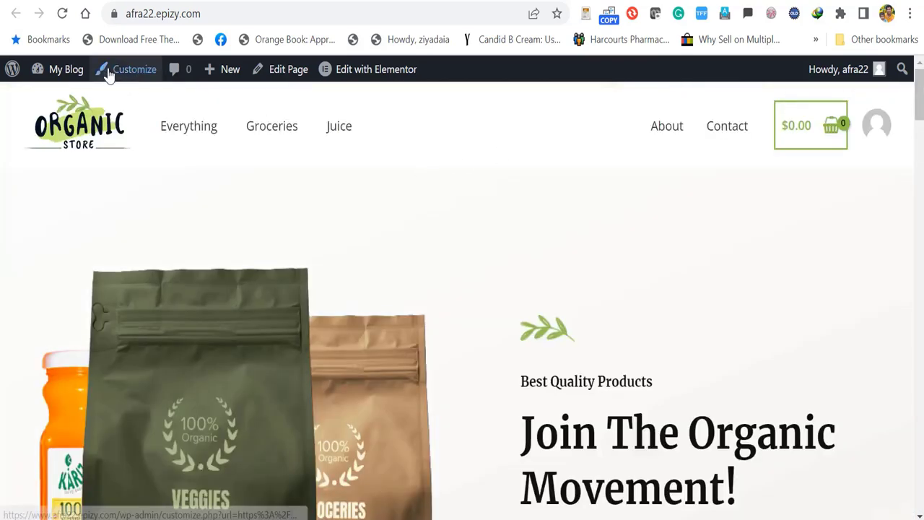
pyautogui.moveTo(351, 85)
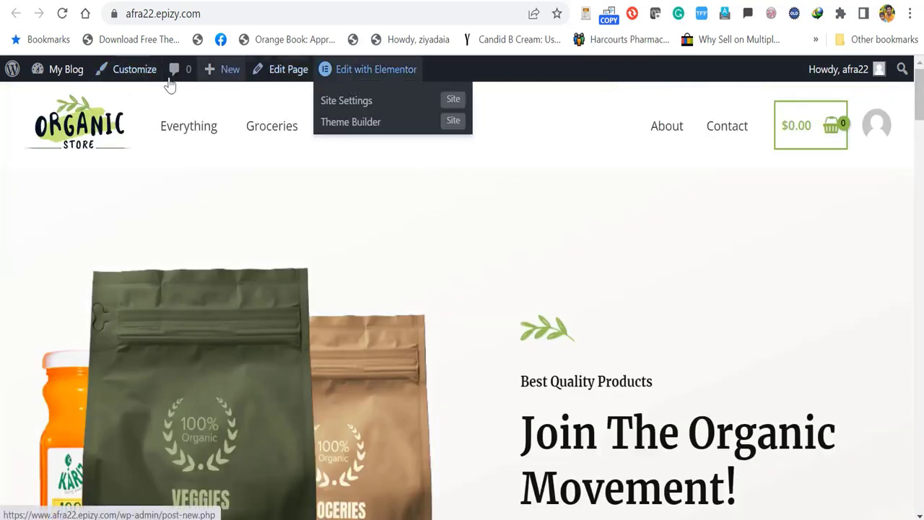